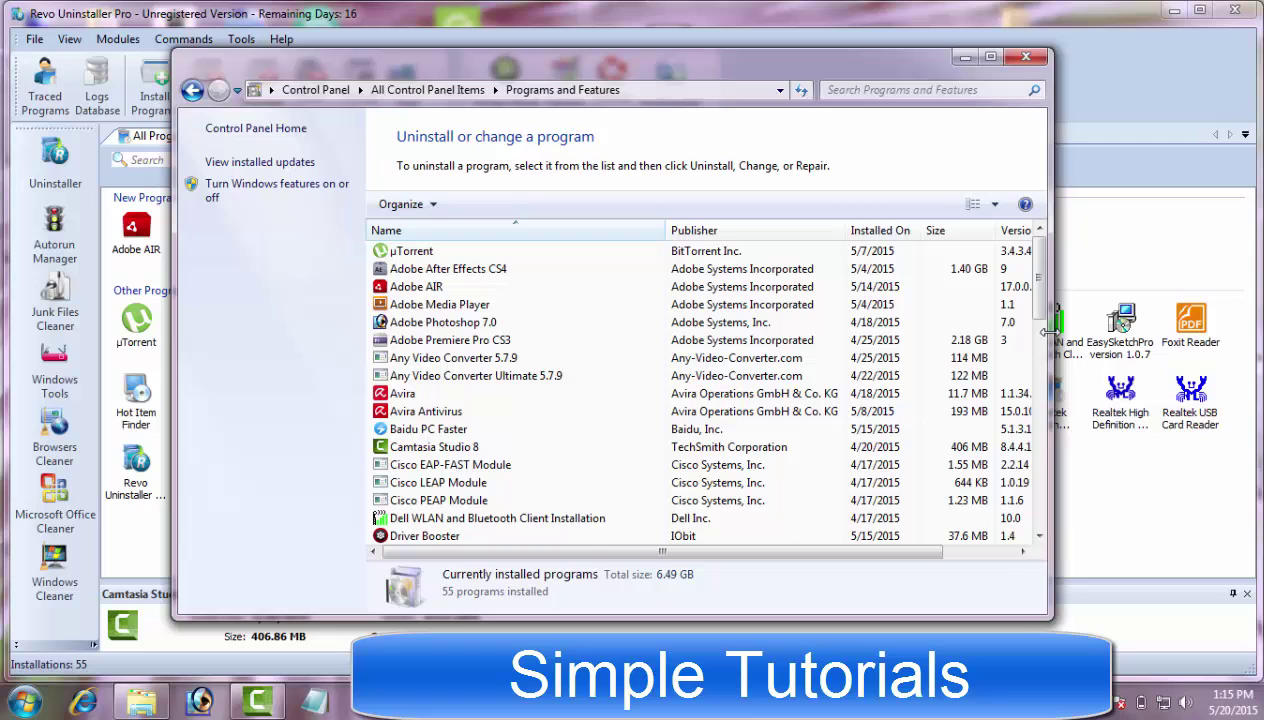
Step: Widen the Programs and Features window until the Version column shows, then scroll through the list and back to the top
drag(1049, 343, 1142, 343)
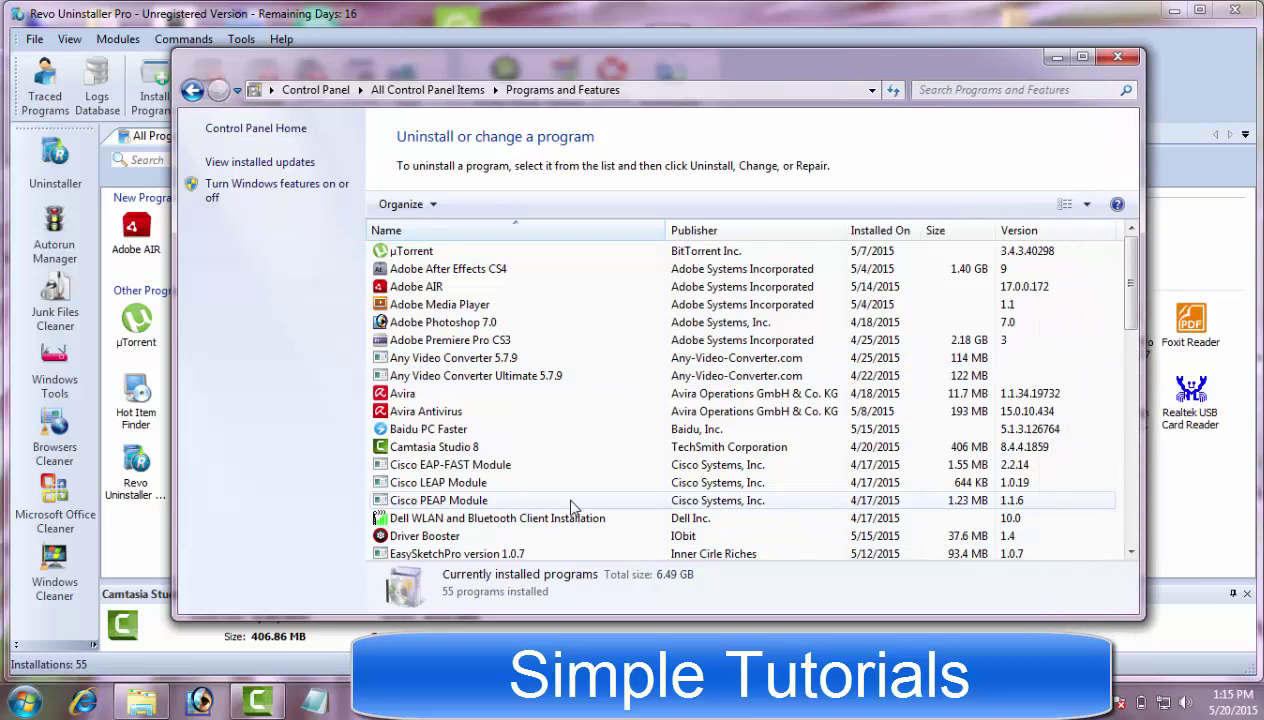
scroll(575, 508, down, 5)
scroll(588, 510, down, 5)
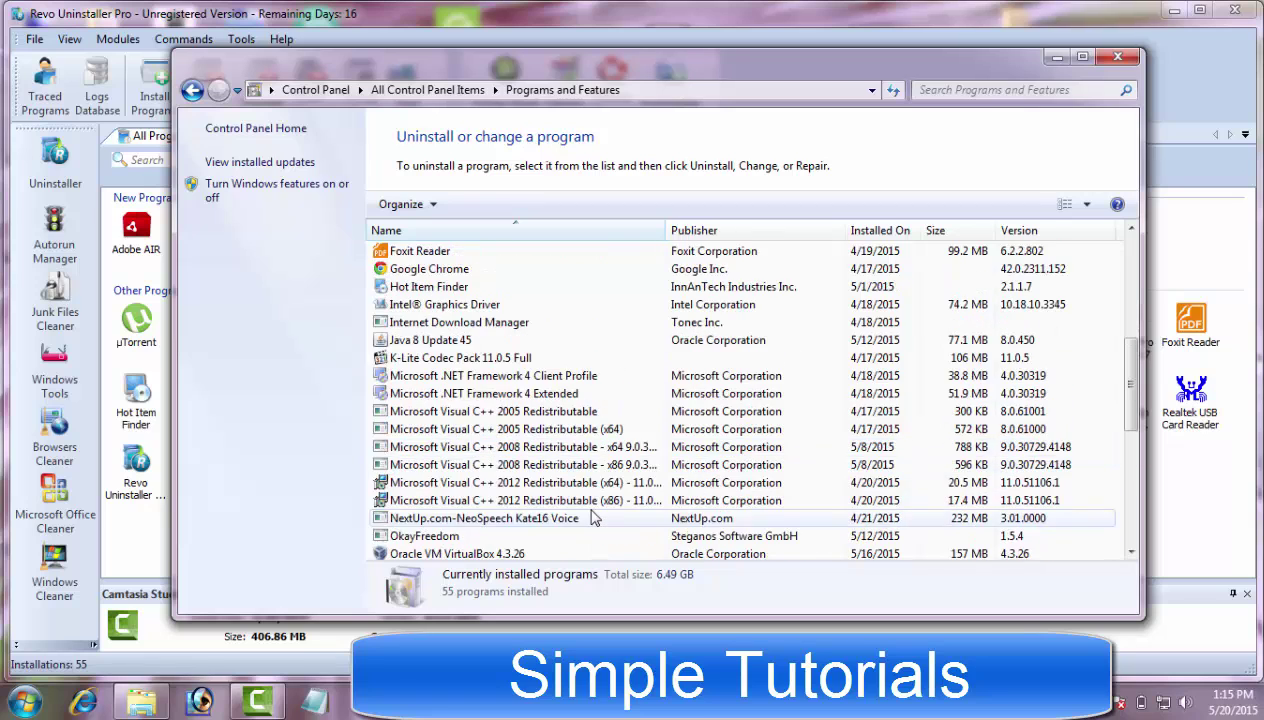
scroll(600, 528, down, 3)
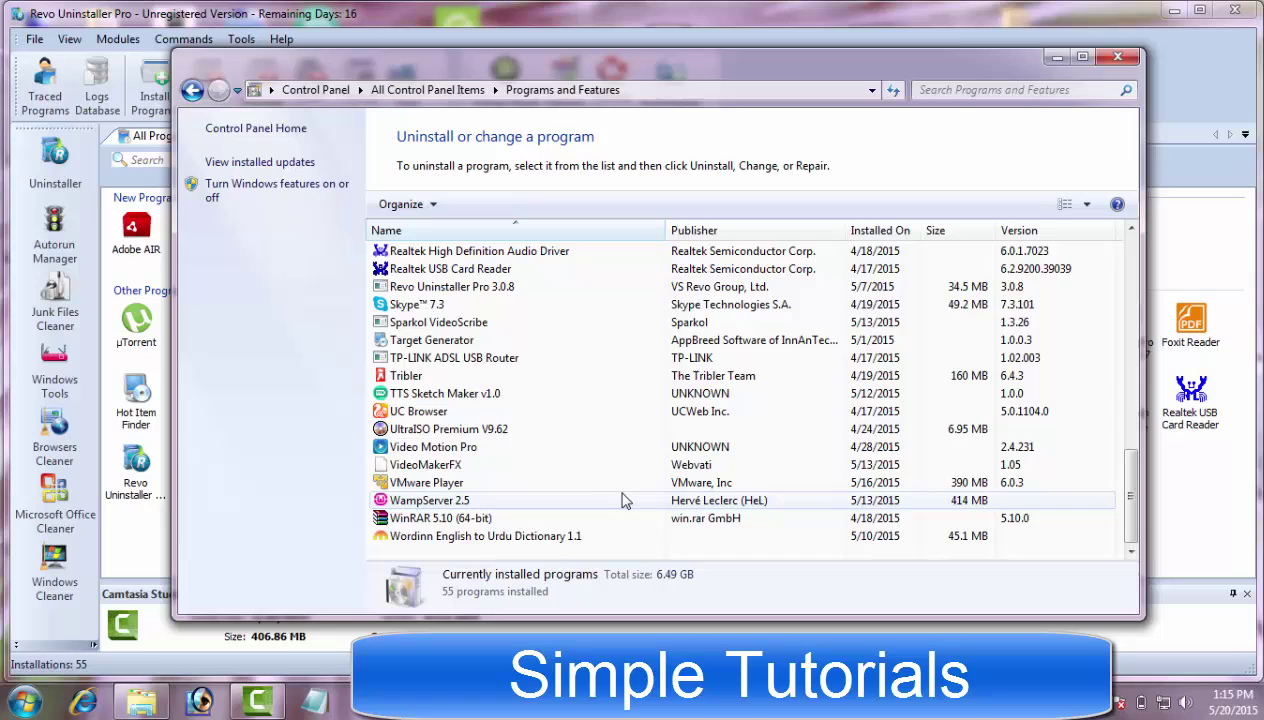
scroll(633, 517, up, 12)
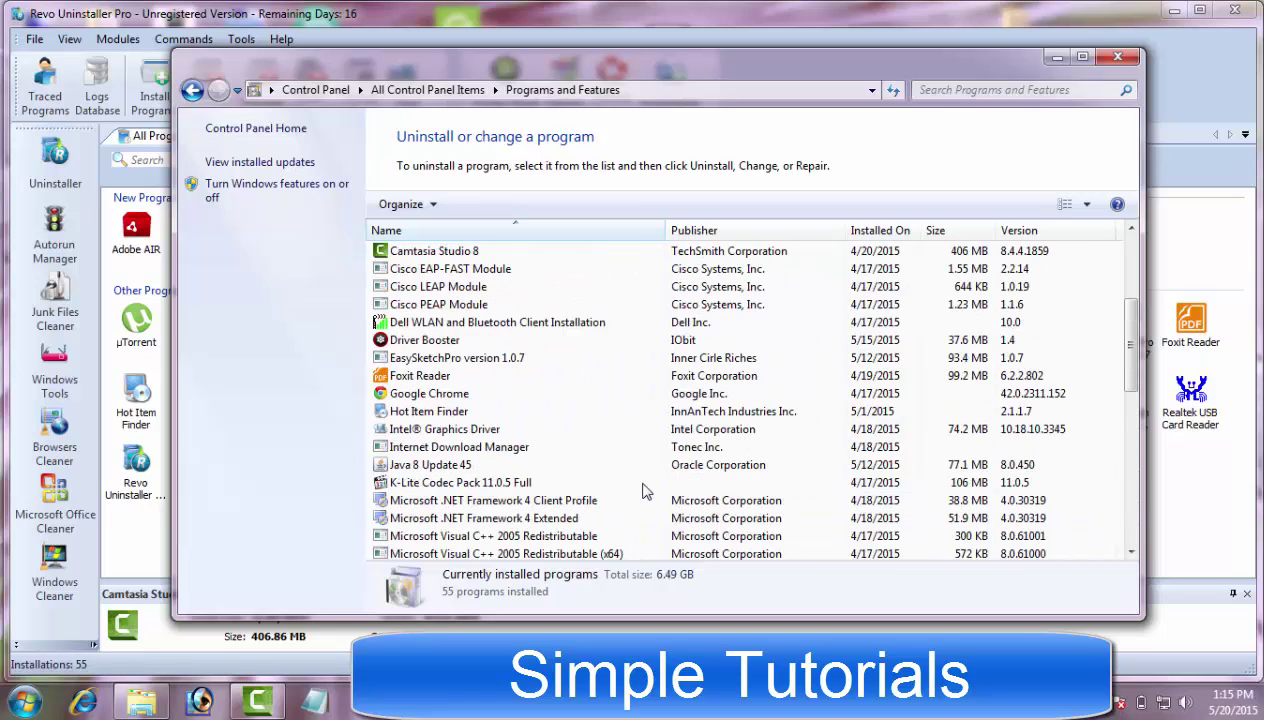
scroll(645, 490, up, 2)
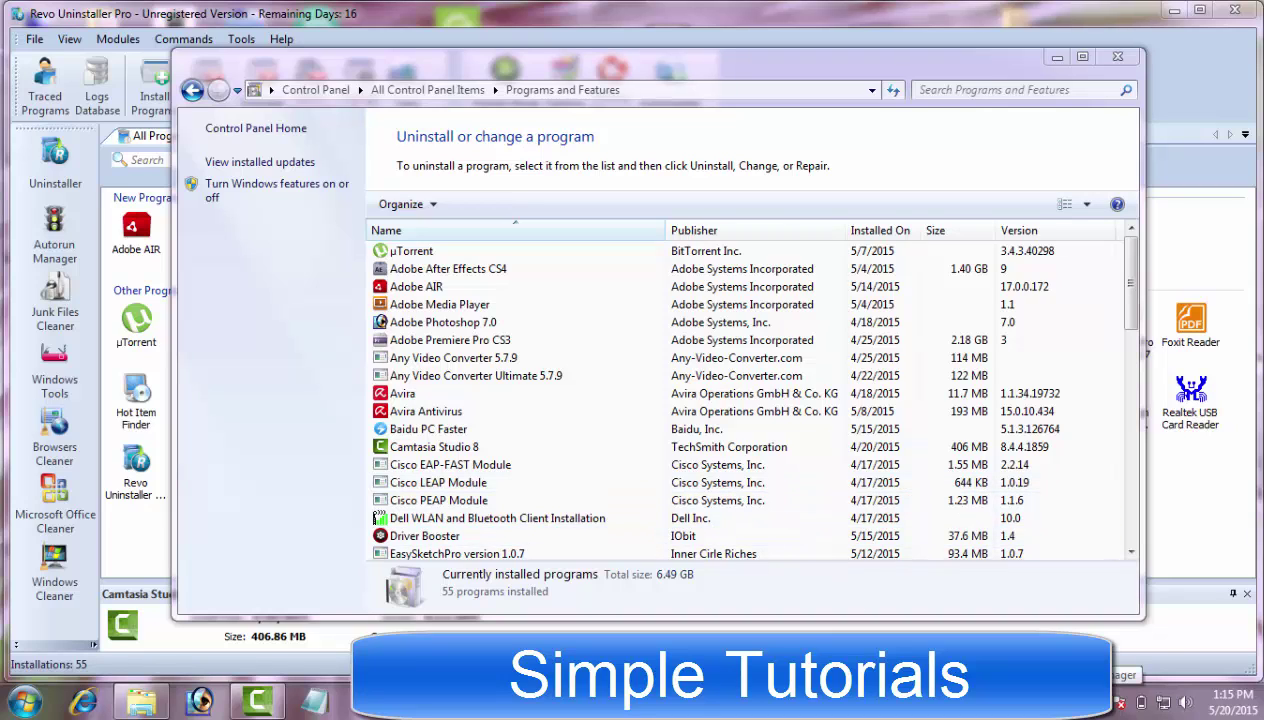
right_click(1120, 702)
key(Escape)
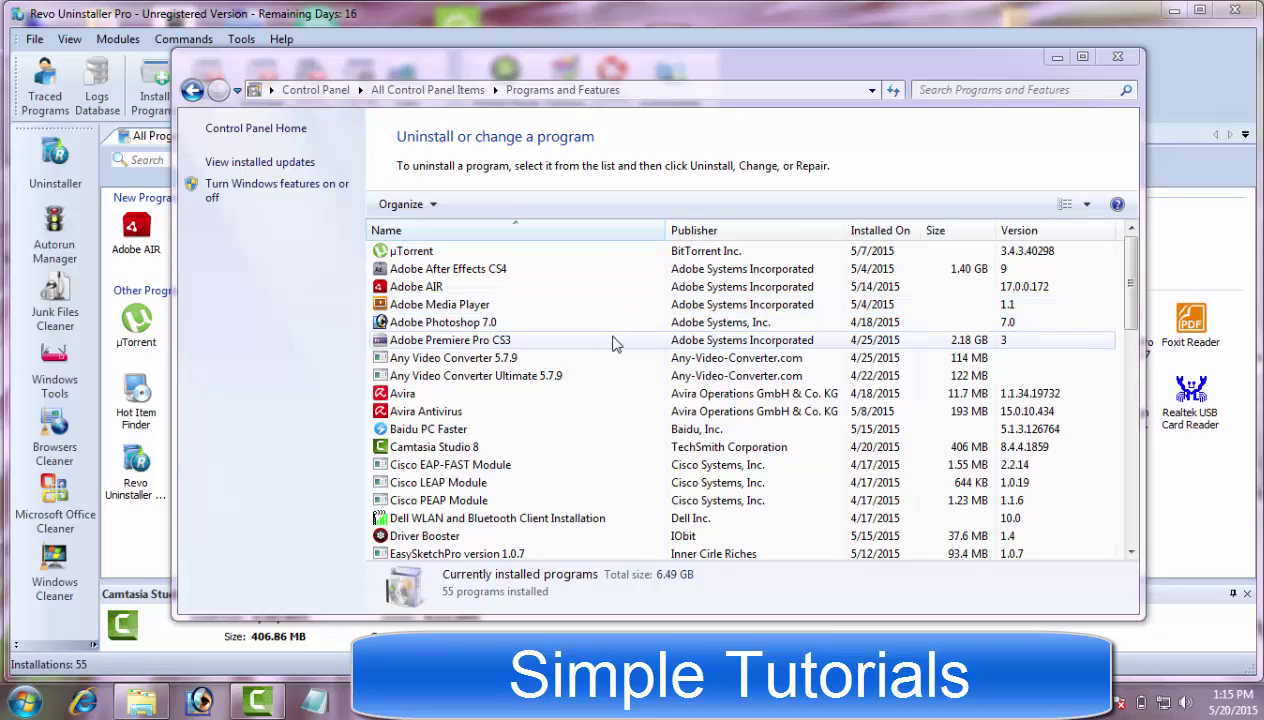
Step: Select Adobe After Effects CS4 to show its details: version 9, 1.40 GB
click(928, 268)
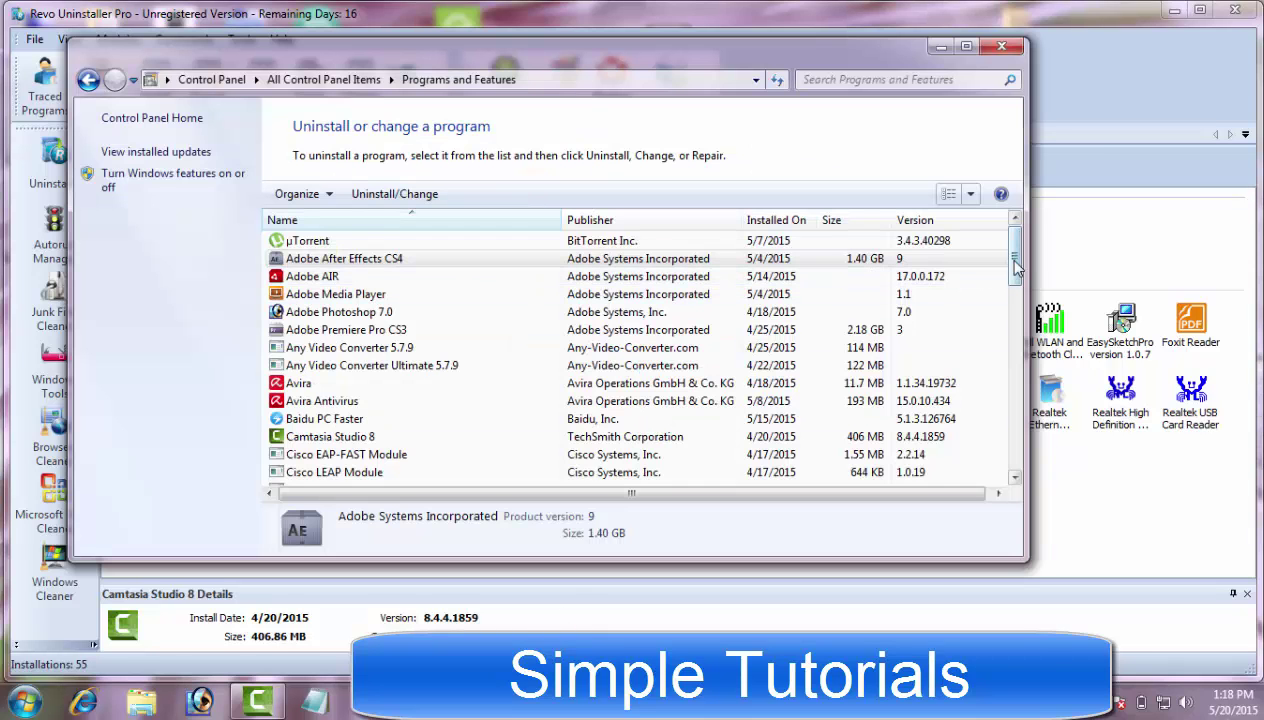
mouse_move(1016, 262)
mouse_down()
mouse_move(1016, 470)
mouse_move(1016, 265)
mouse_move(1016, 420)
mouse_move(1033, 457)
mouse_move(1016, 250)
mouse_up()
Step: Bring Revo's All Programs list forward, select then clear all programs, and show the Search by options Name, Company and Comment
click(938, 46)
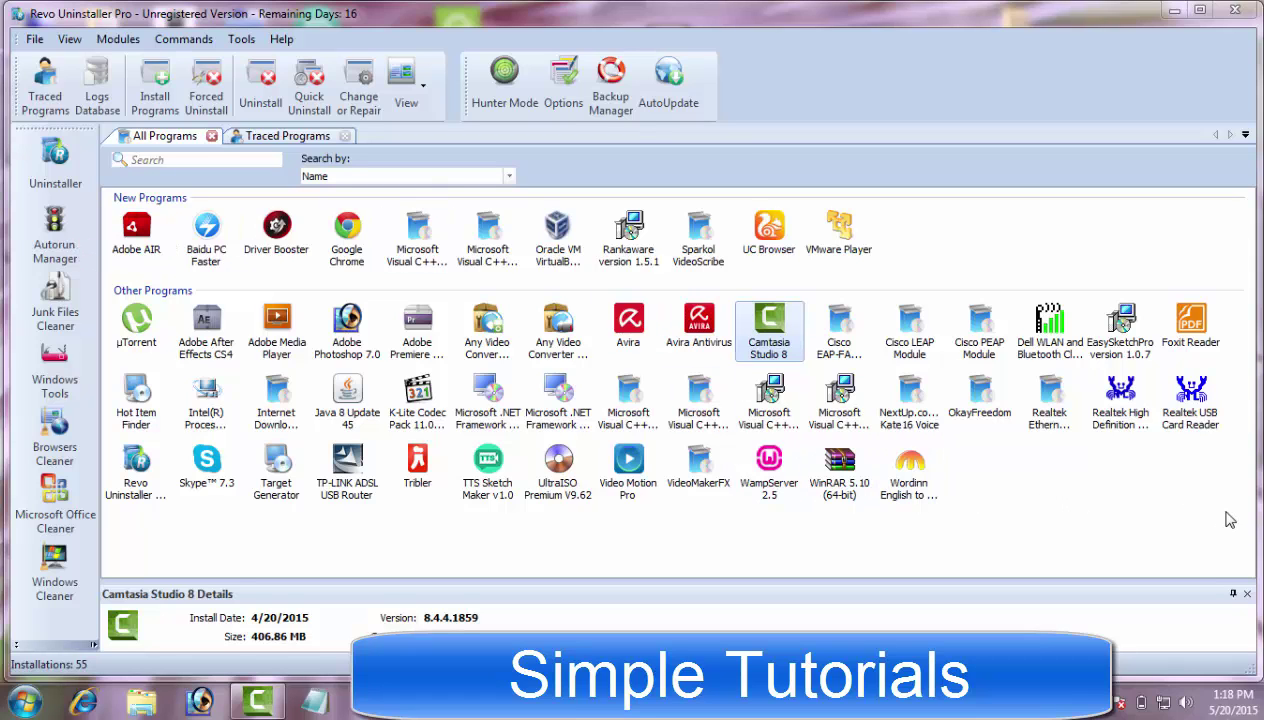
drag(1217, 532, 5, 393)
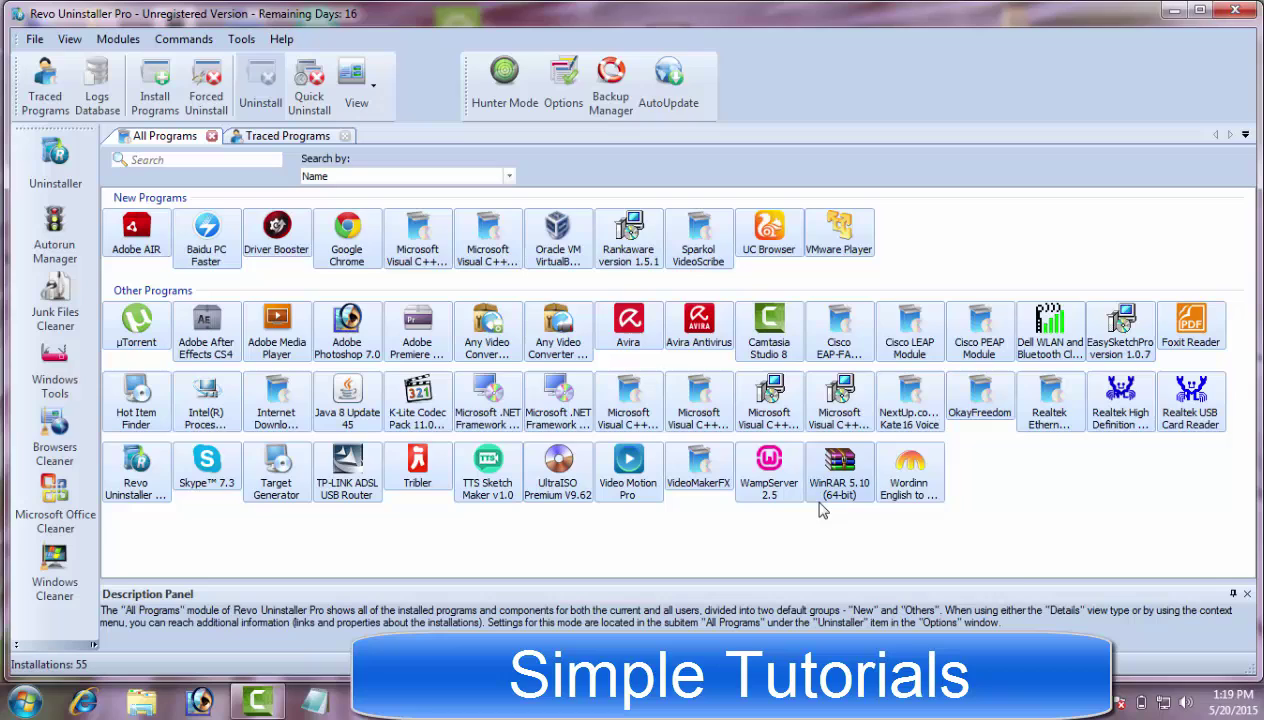
click(760, 522)
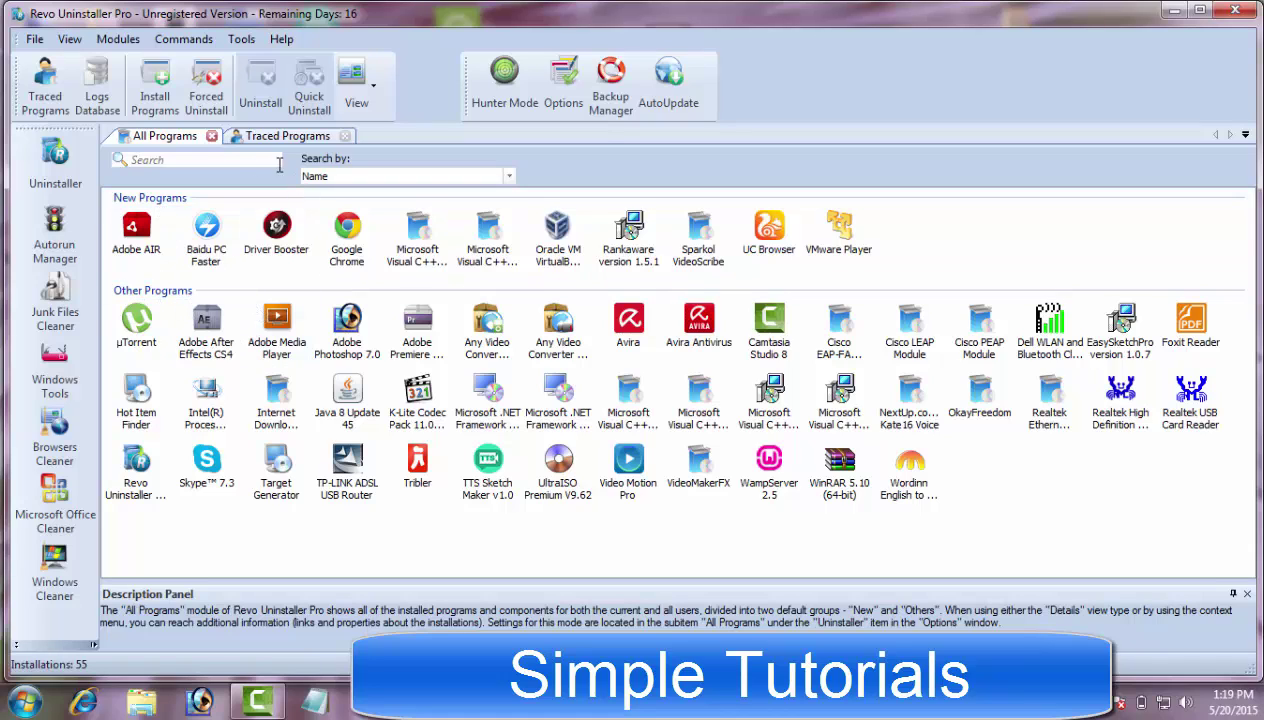
click(509, 176)
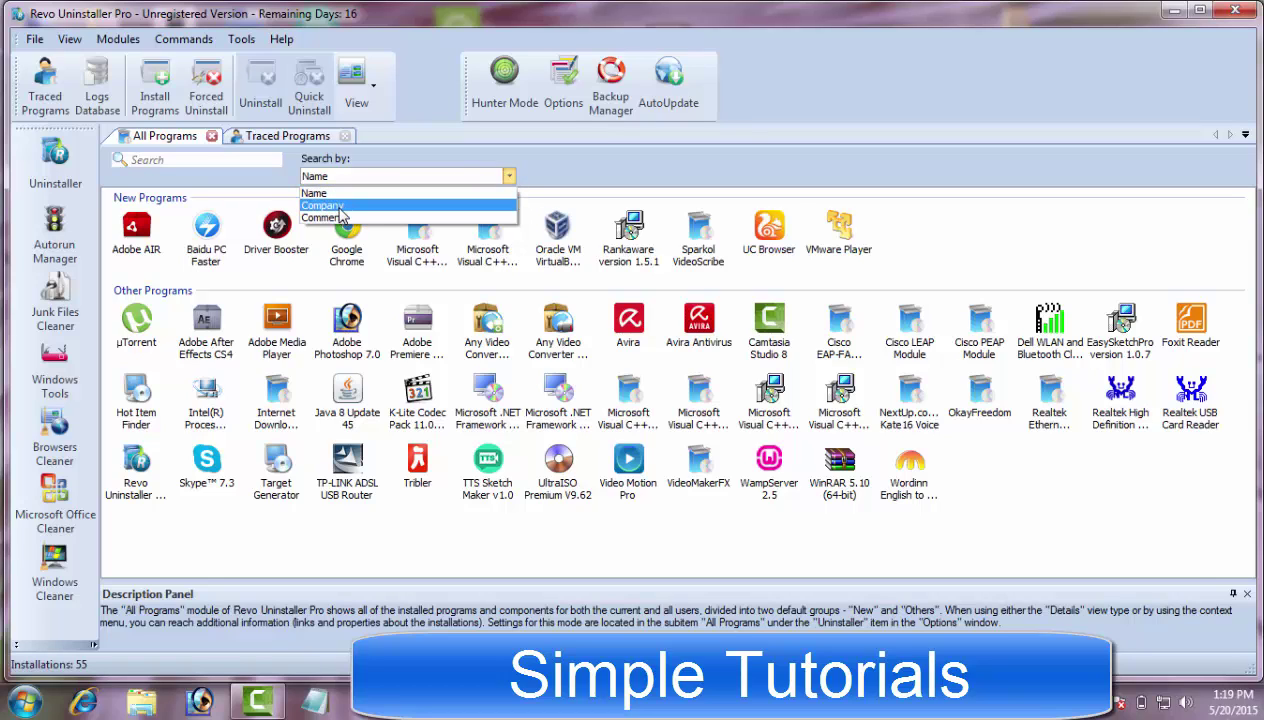
Step: Aim Hunter Mode at the Driver Booster desktop icon, cancel, then select Rankaware and Sparkol VideoScribe together
click(502, 85)
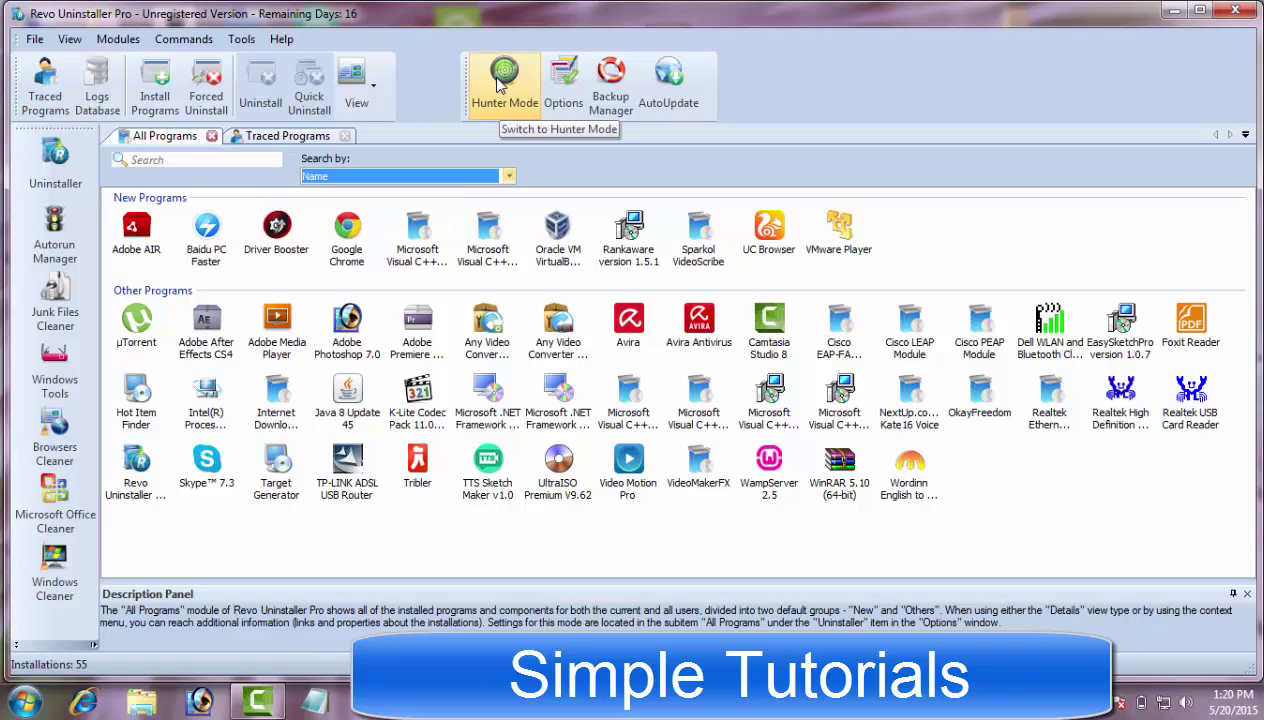
click(498, 86)
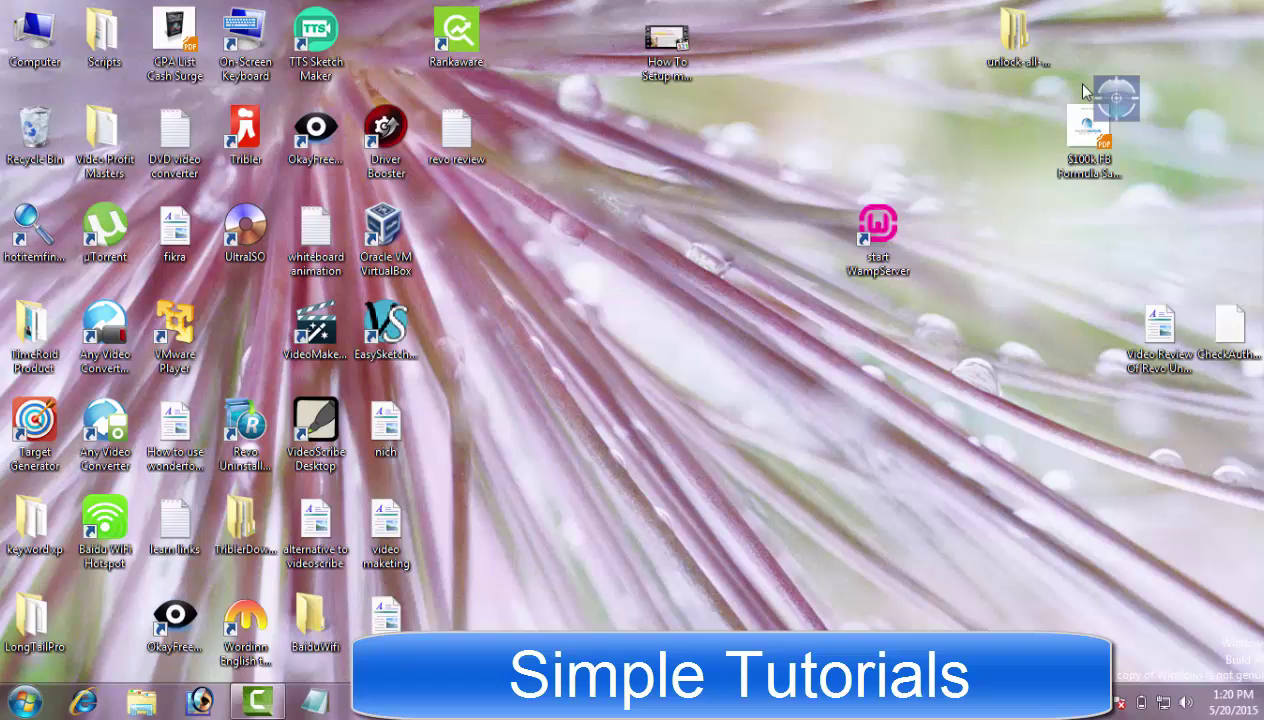
drag(1116, 98, 381, 146)
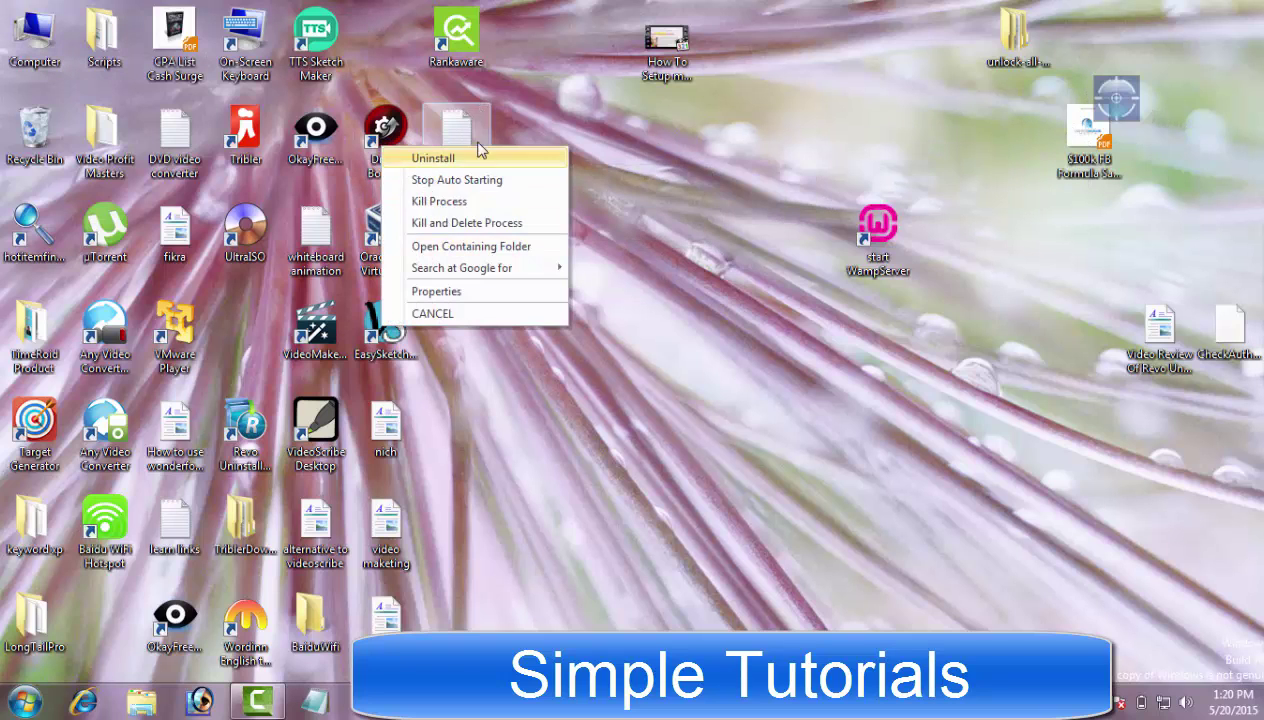
click(978, 288)
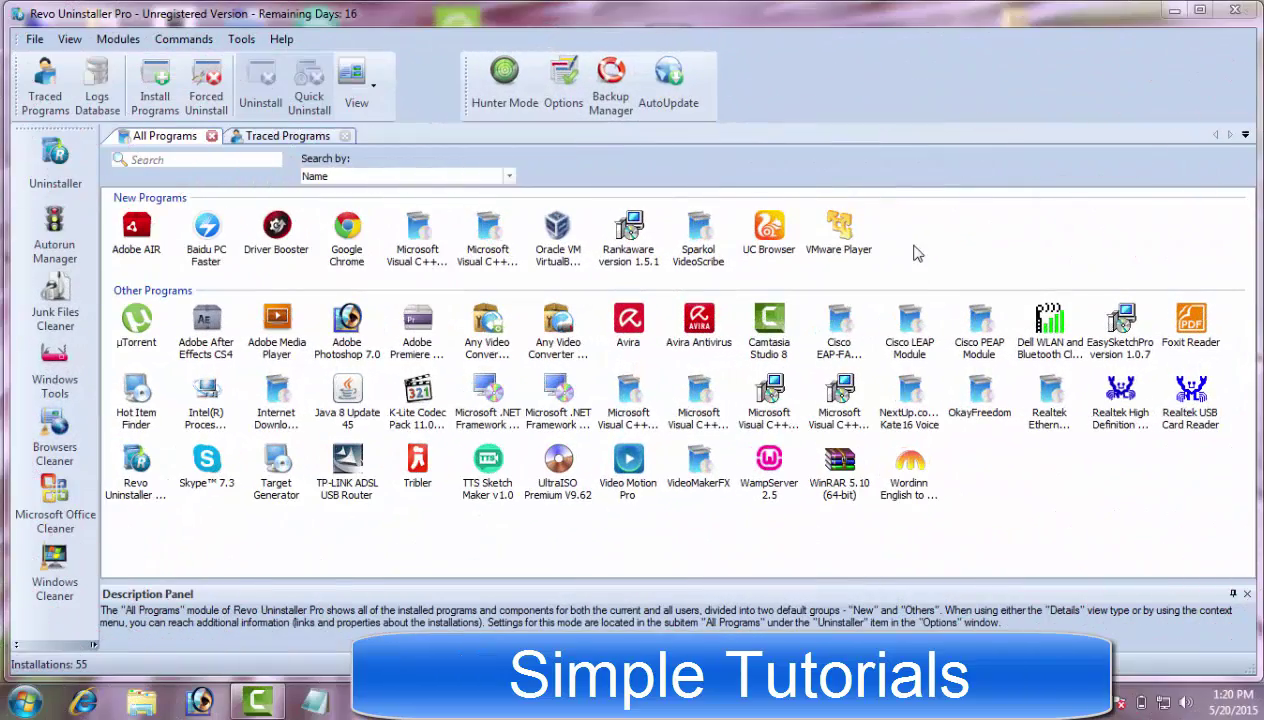
drag(903, 242, 590, 264)
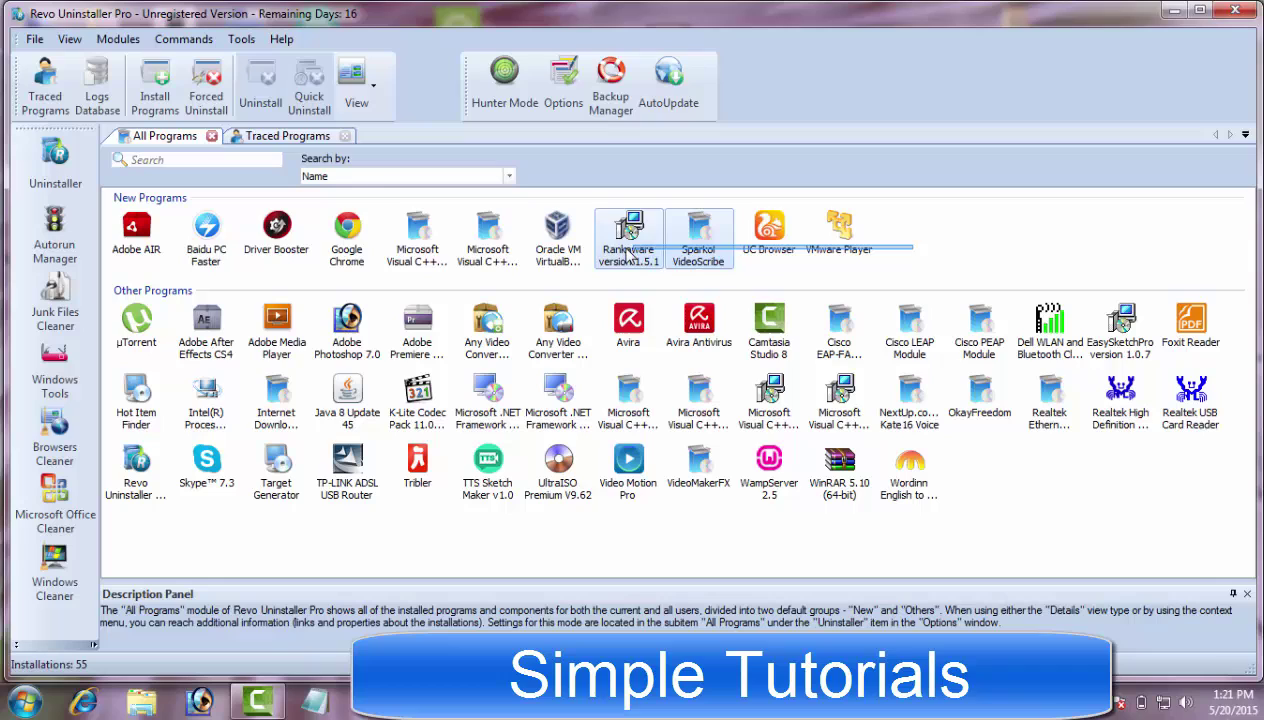
click(295, 110)
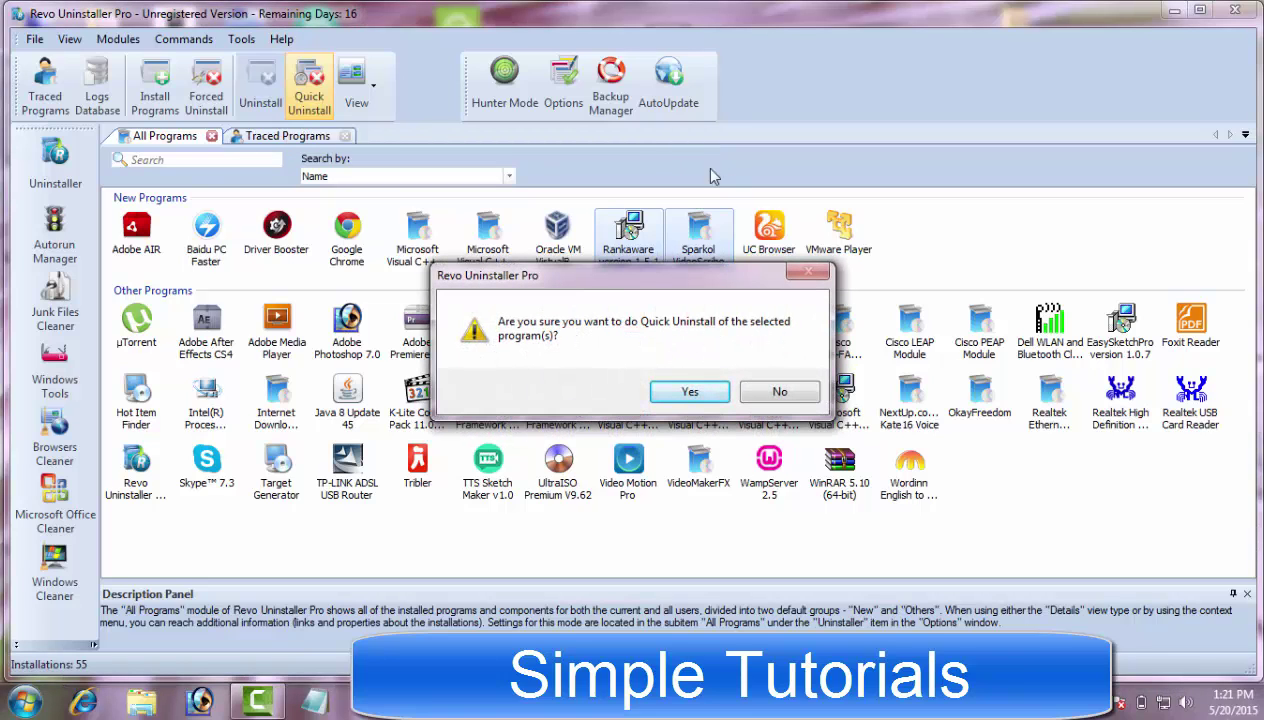
key(Return)
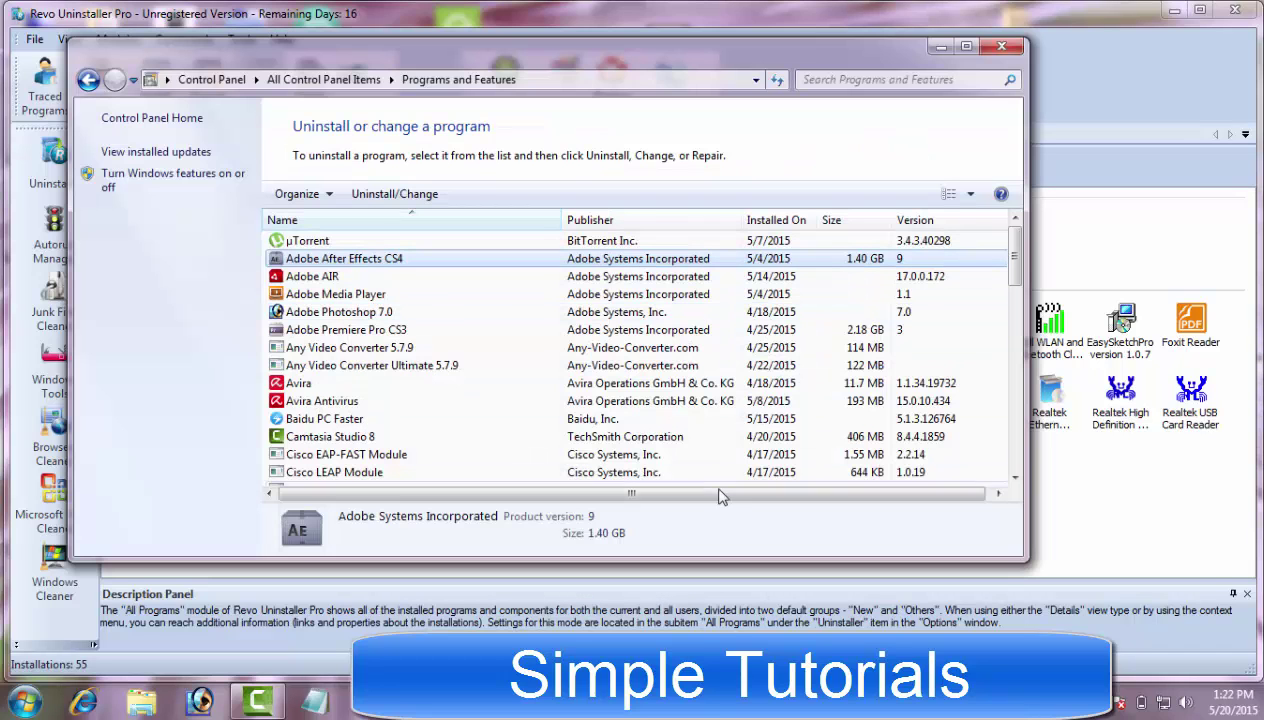
click(607, 588)
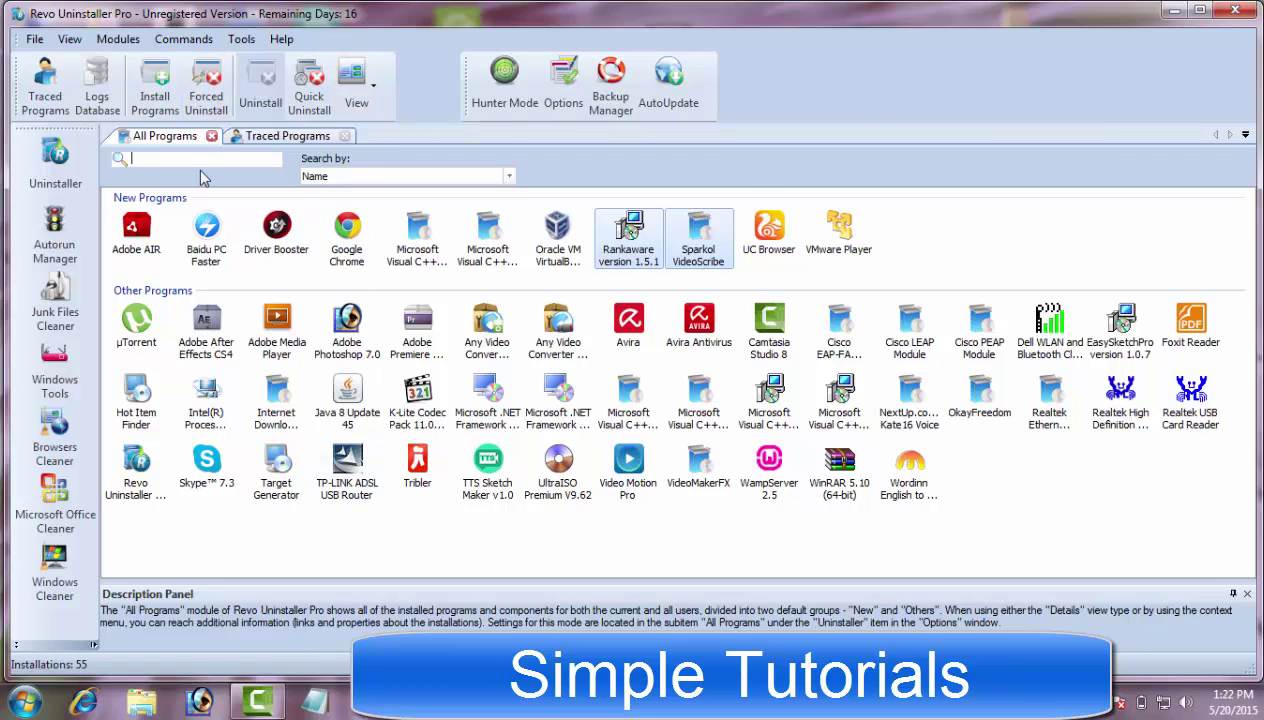
Step: Start uninstalling Driver Booster and run an Advanced leftover scan, finding 2 registry keys and 2 values
click(206, 90)
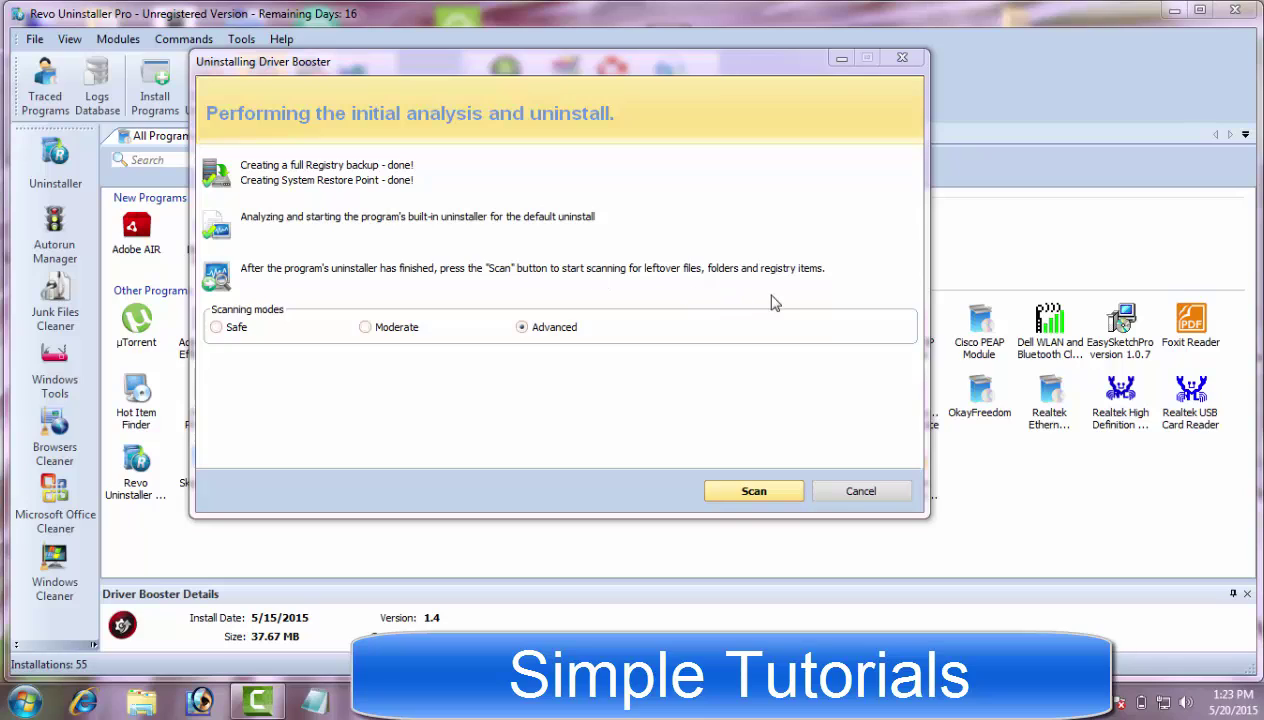
click(758, 491)
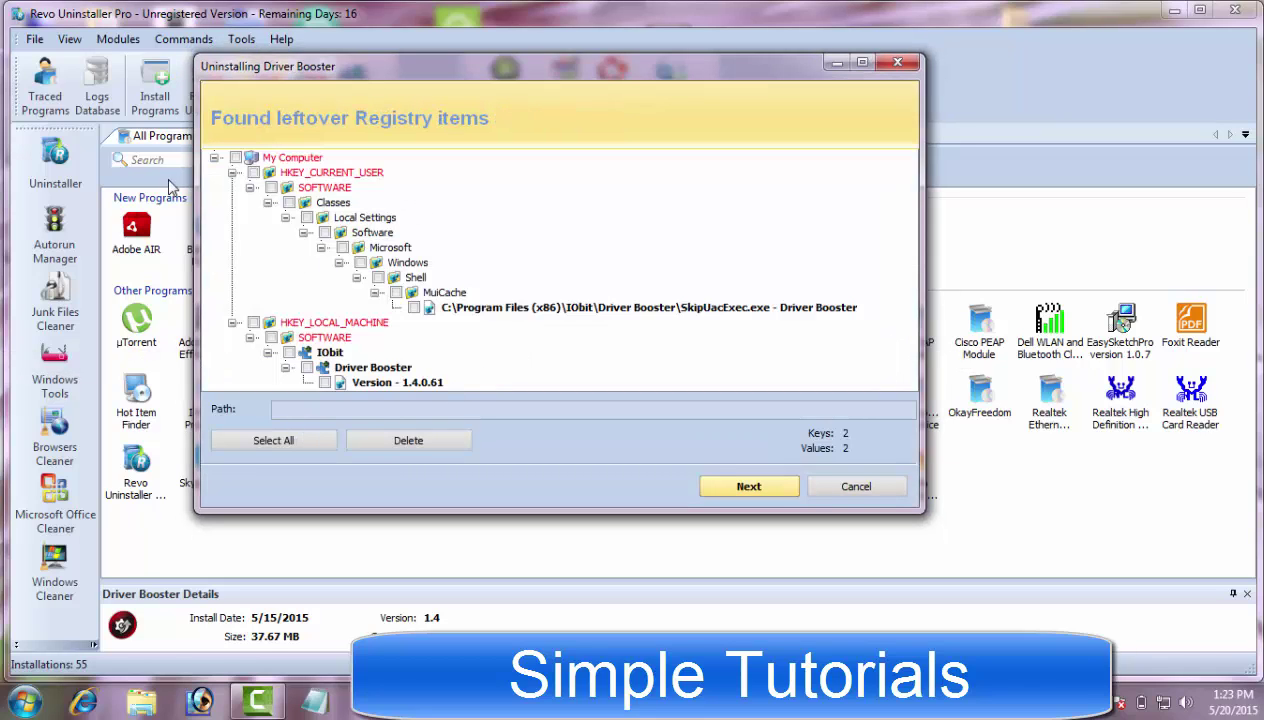
Step: Select and delete all of Driver Booster's leftover registry items
click(282, 437)
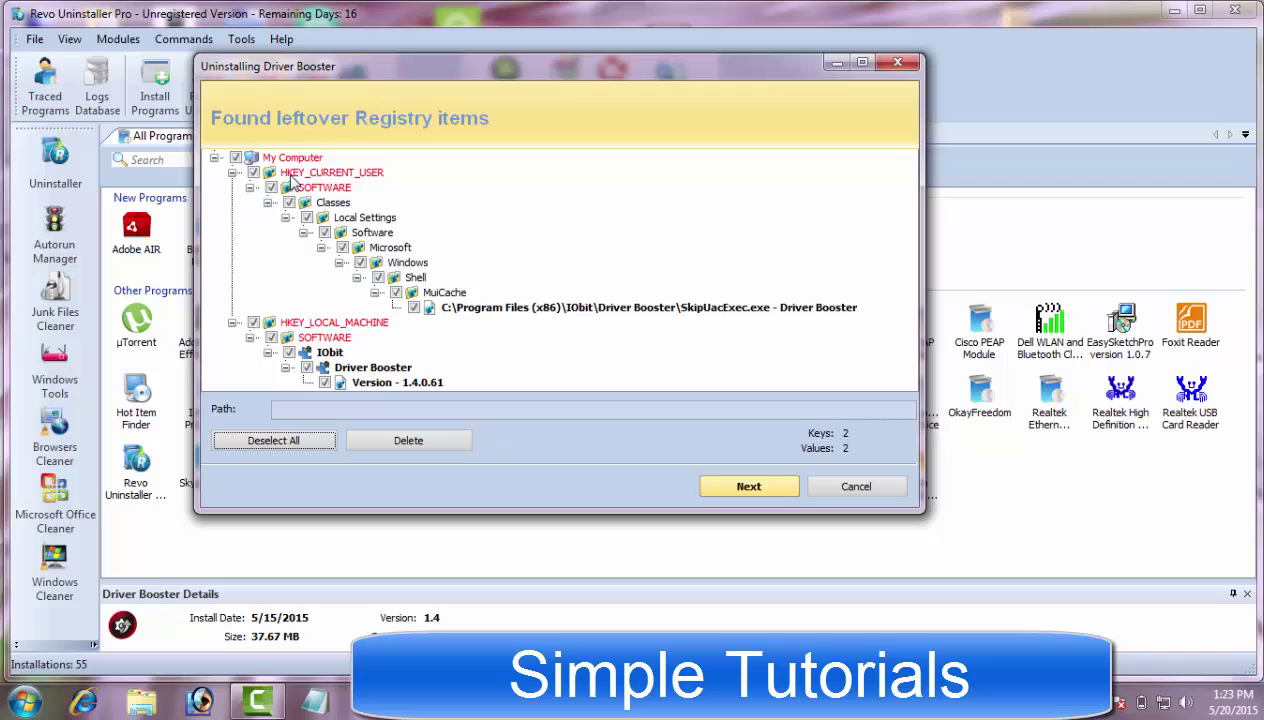
click(414, 440)
click(603, 335)
Step: Select and delete all of Driver Booster's leftover files and folders
click(266, 440)
click(414, 440)
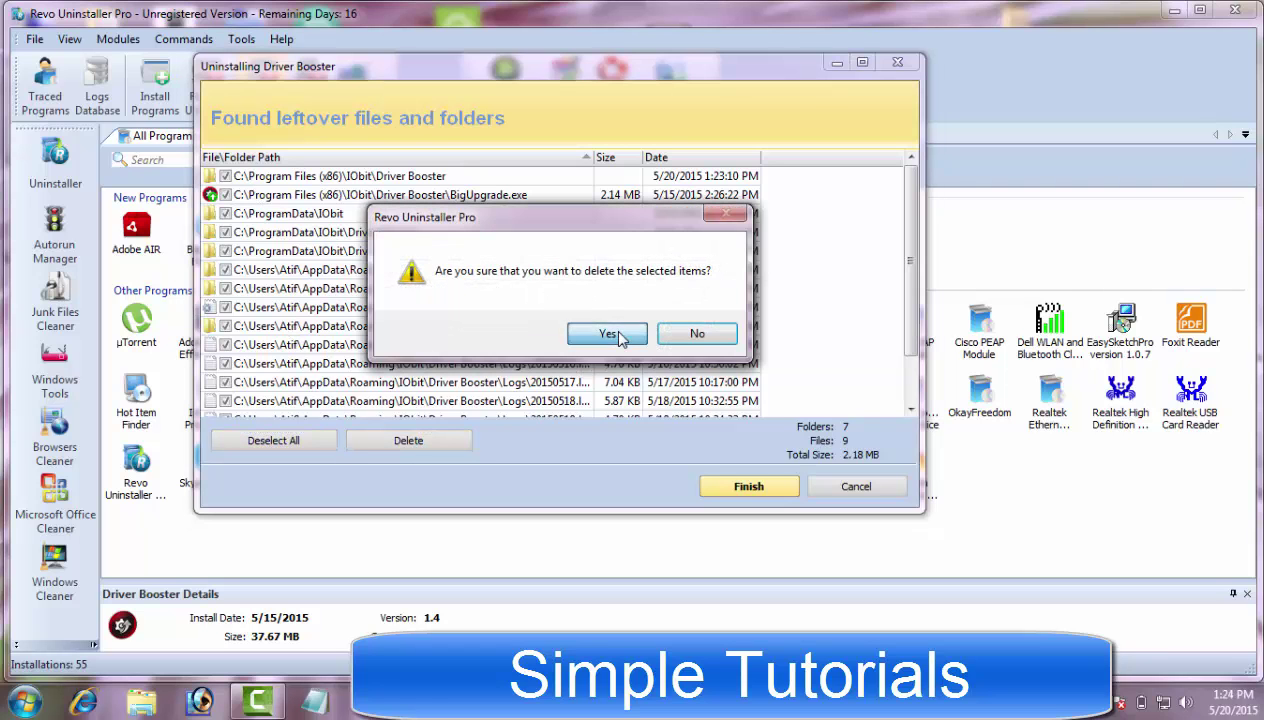
click(609, 330)
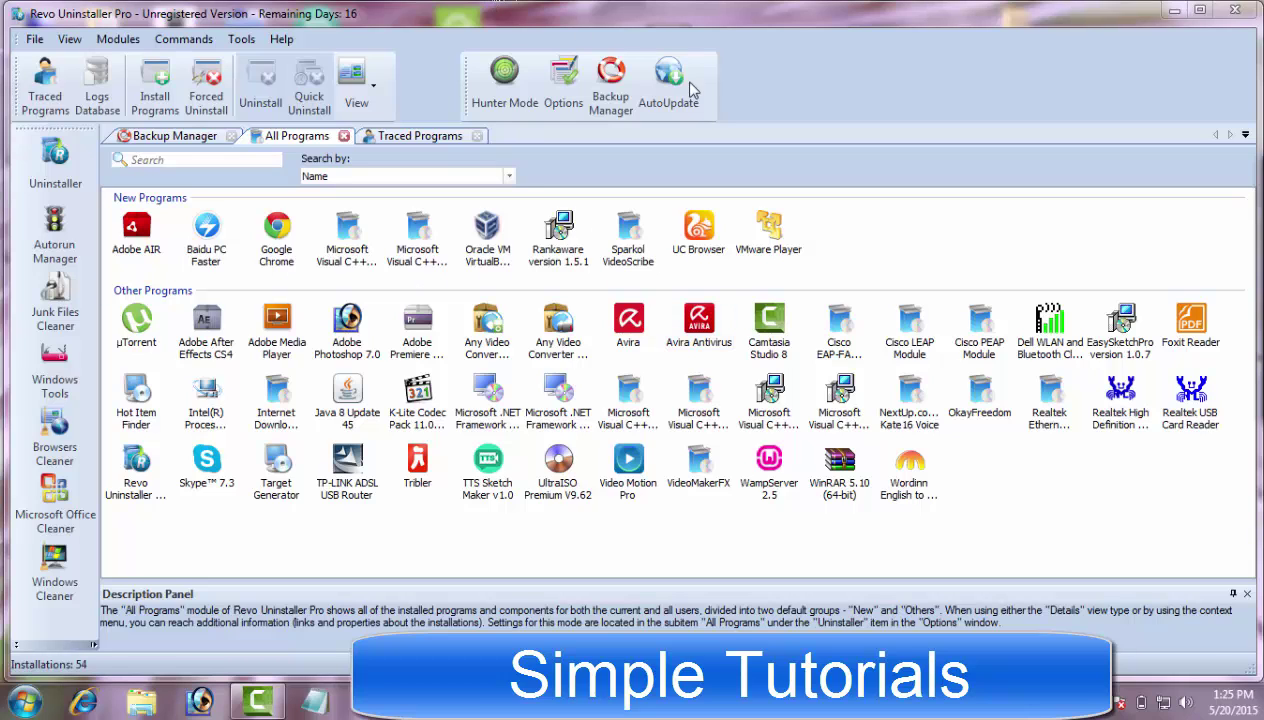
Step: In Backup Manager, choose the Driver Booster backup, review its registry items, and cancel the custom restore
click(607, 105)
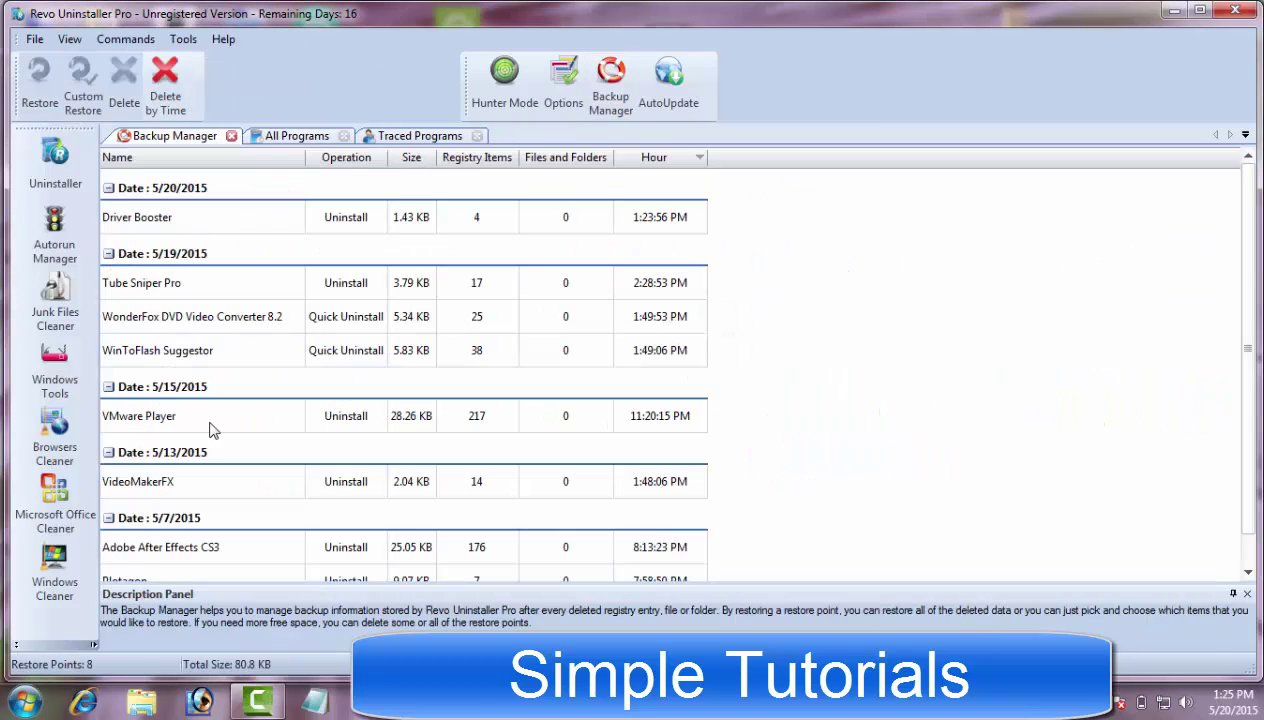
click(249, 216)
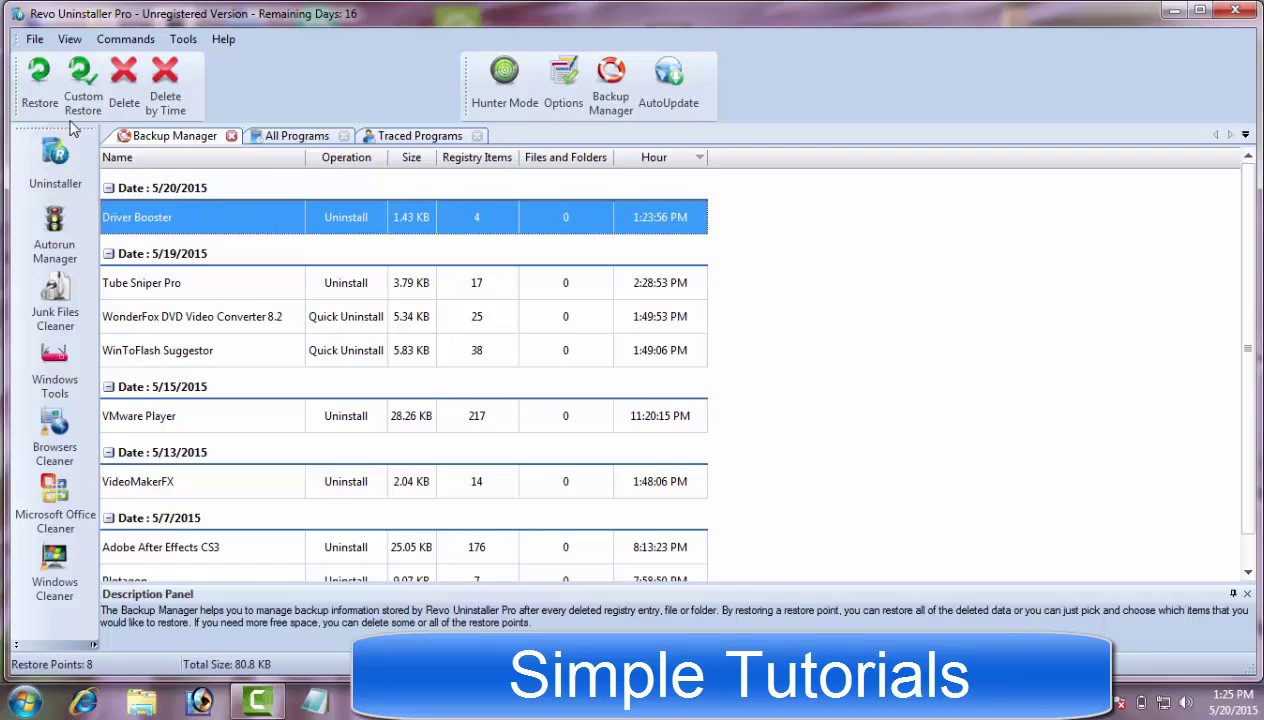
click(83, 92)
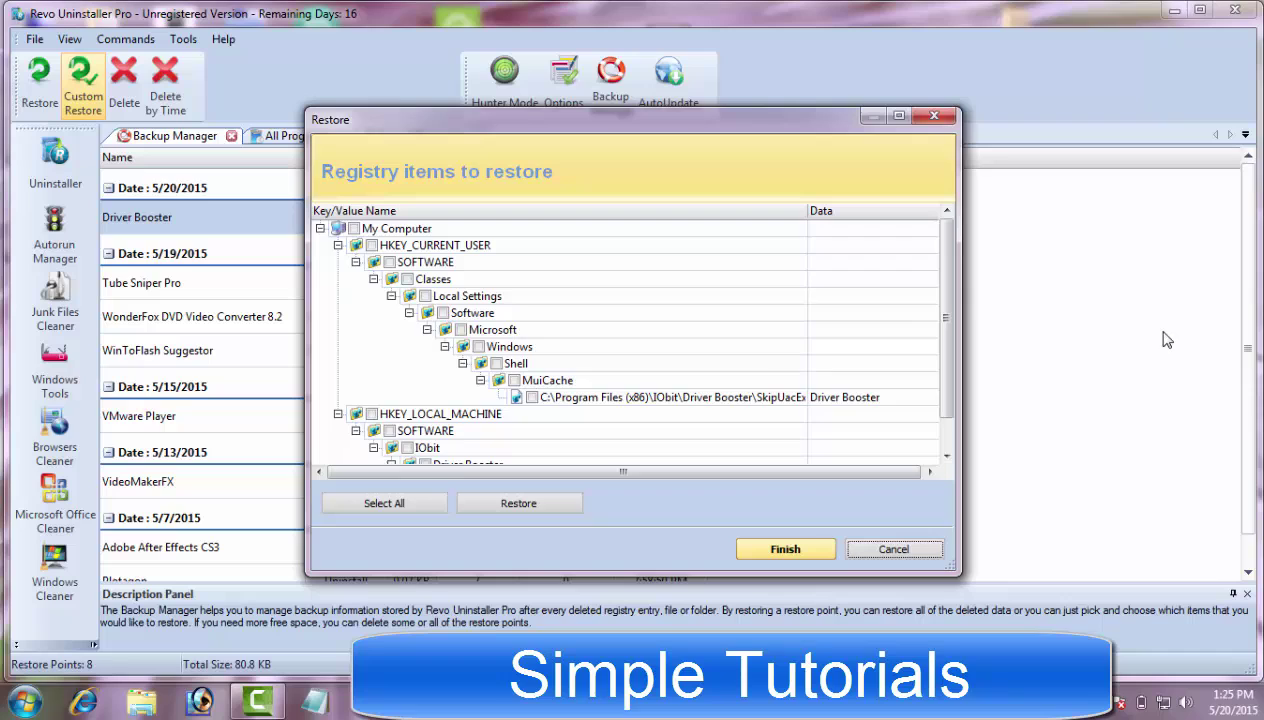
scroll(945, 340, down, 1)
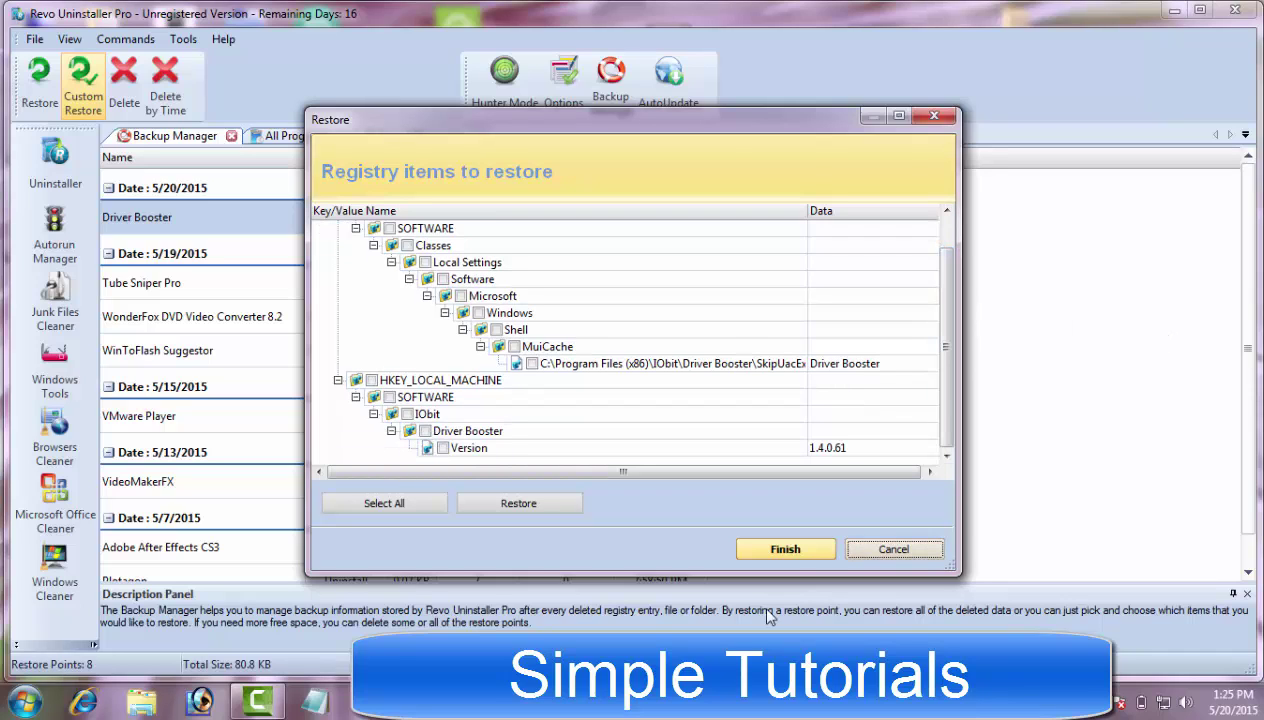
click(887, 551)
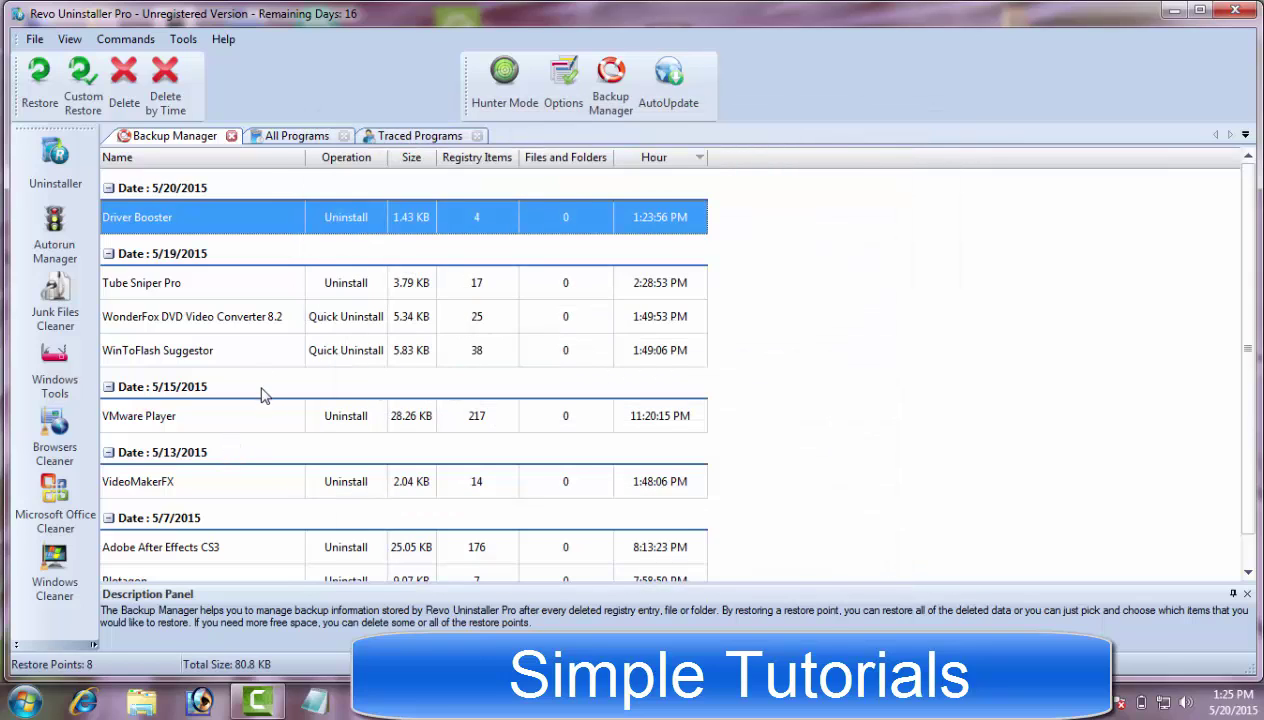
Step: Start restoring the entire Driver Booster uninstall backup, then view Autorun Manager and Junk Files Cleaner
click(40, 96)
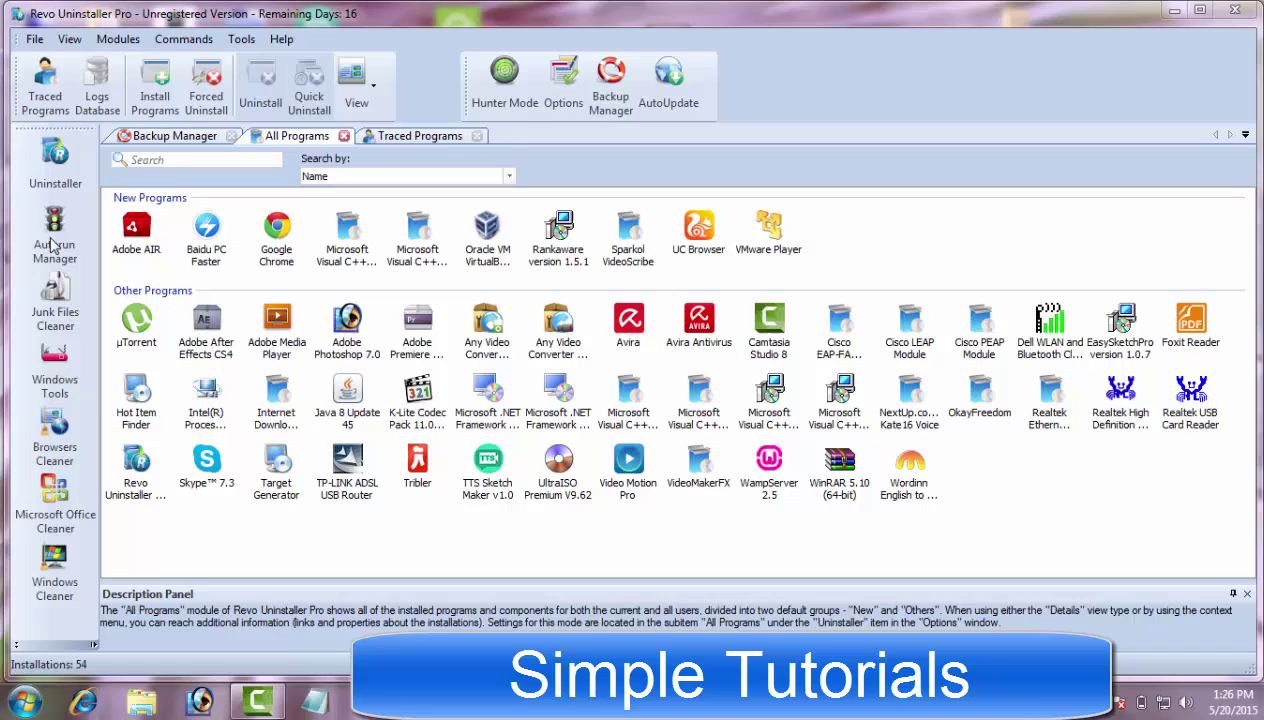
click(54, 240)
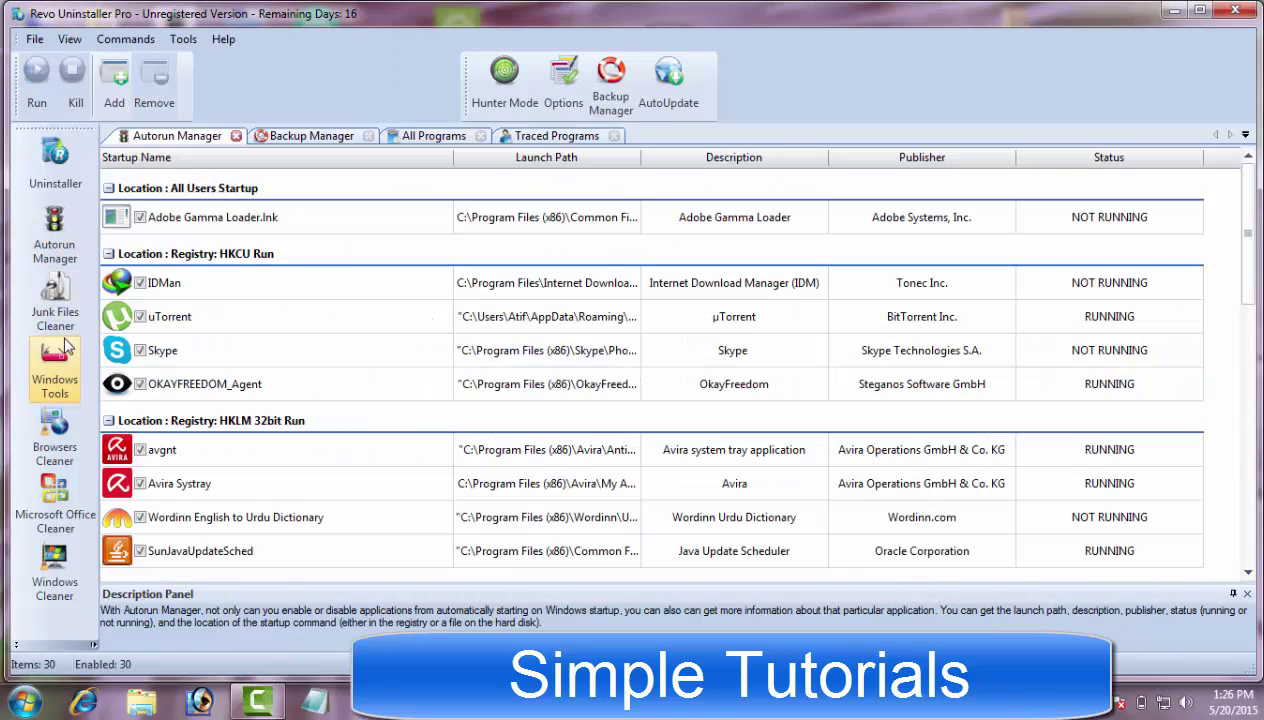
click(55, 300)
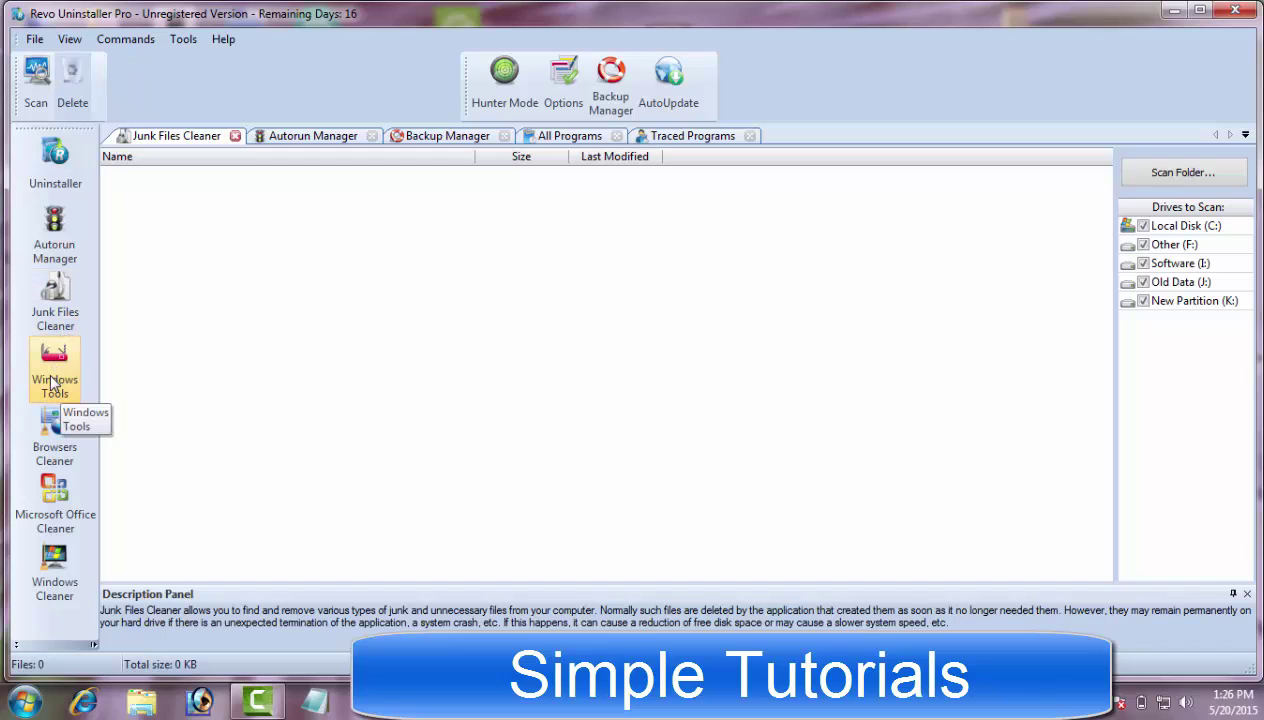
Step: Browse the Browsers, Microsoft Office and Windows cleaners, returning to Junk Files Cleaner
click(54, 438)
click(56, 492)
click(55, 580)
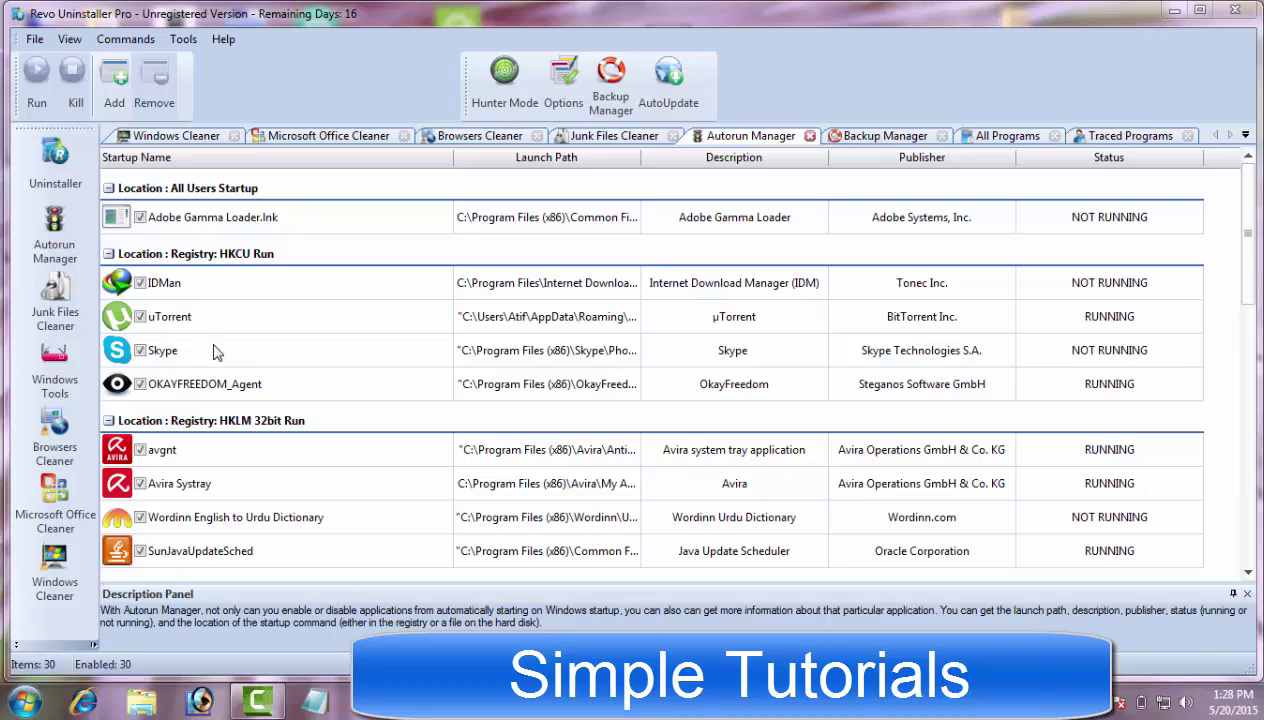
click(64, 306)
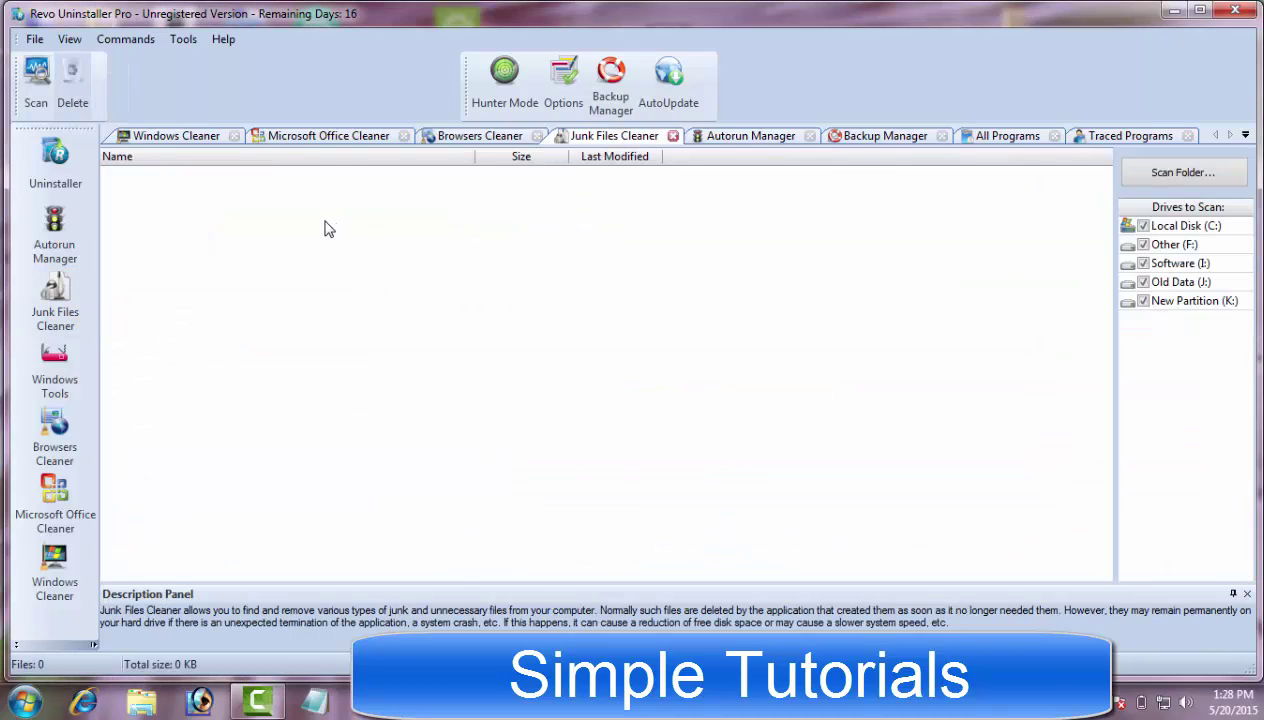
Step: Review the Windows, Microsoft Office and Browsers cleaner options, scrolling through the browser list
click(59, 563)
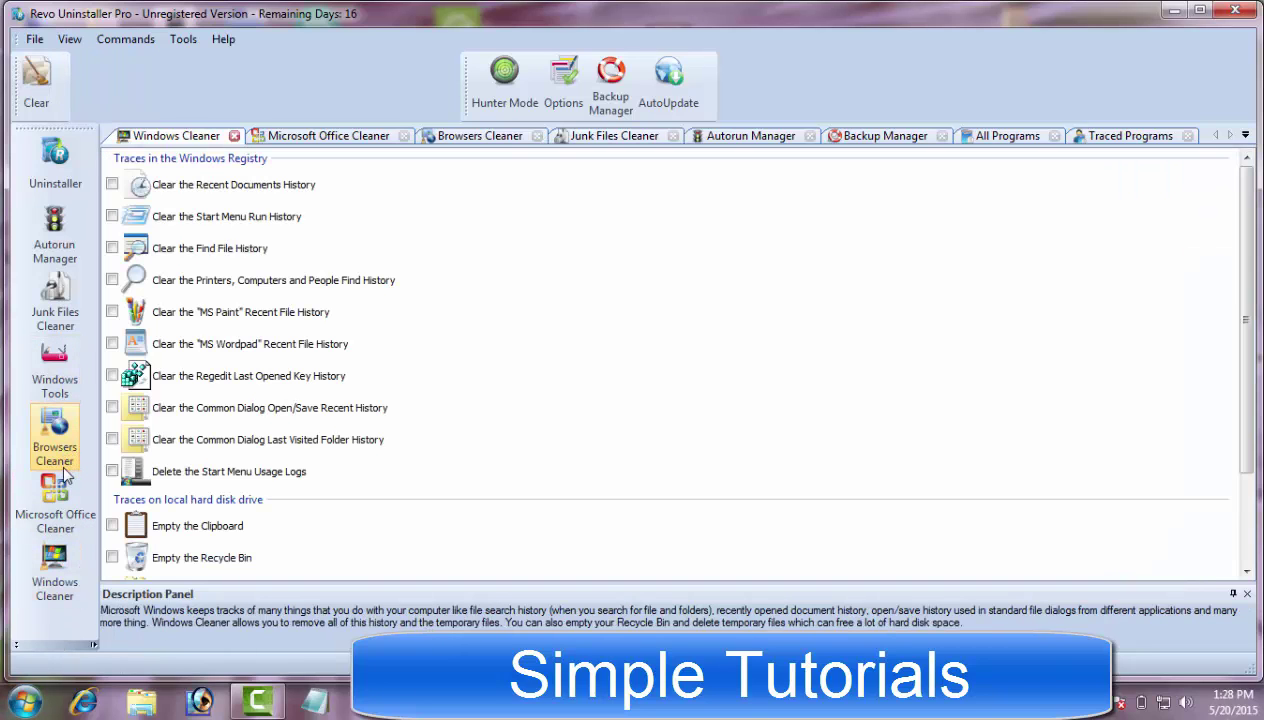
click(57, 533)
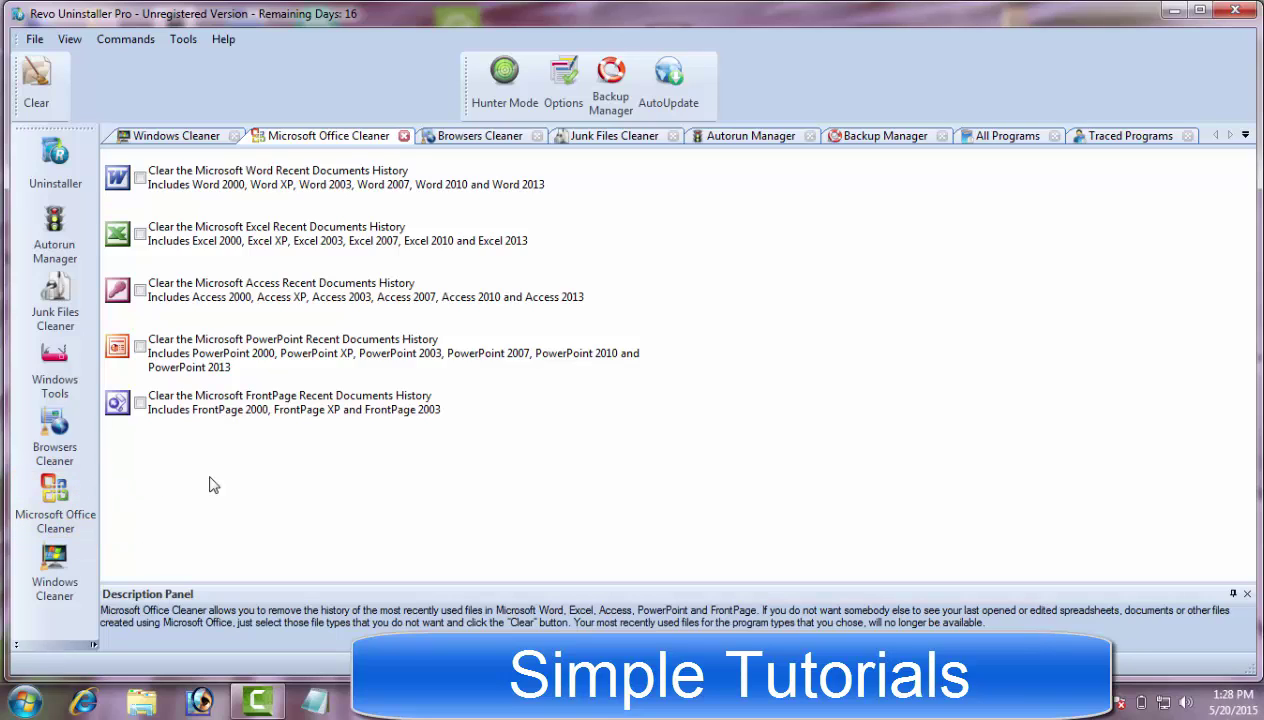
click(58, 452)
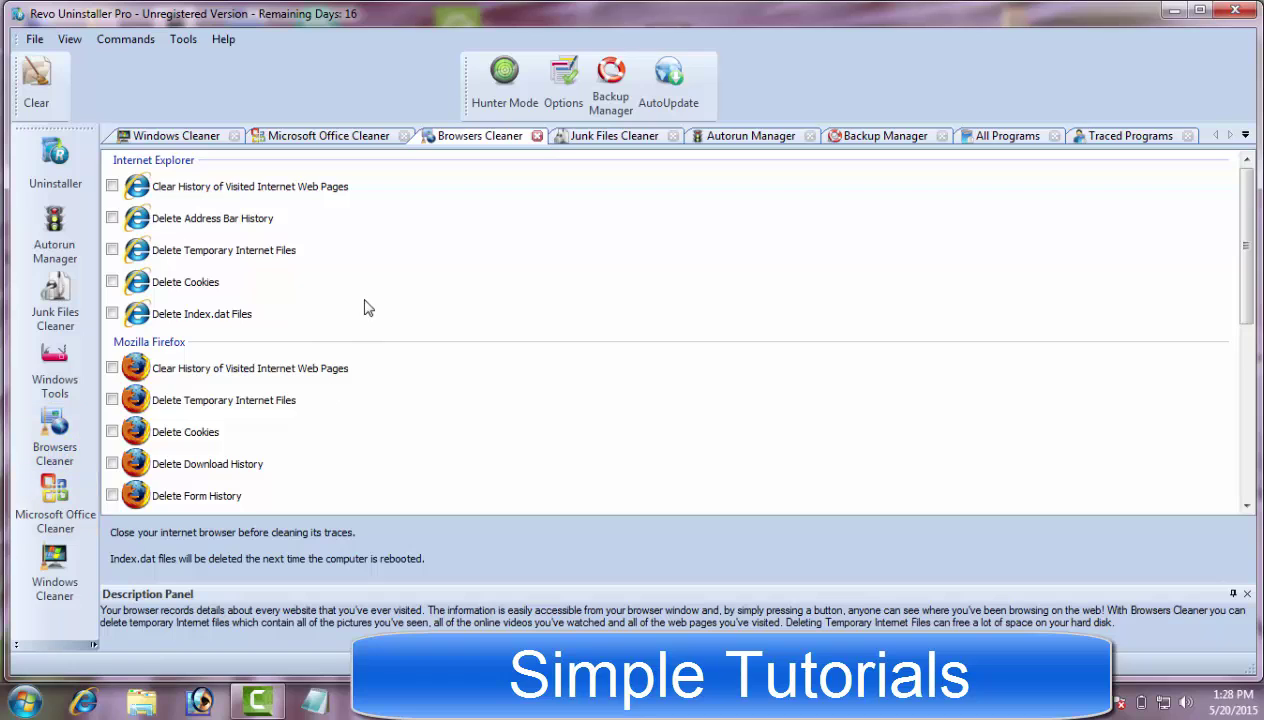
scroll(398, 296, down, 10)
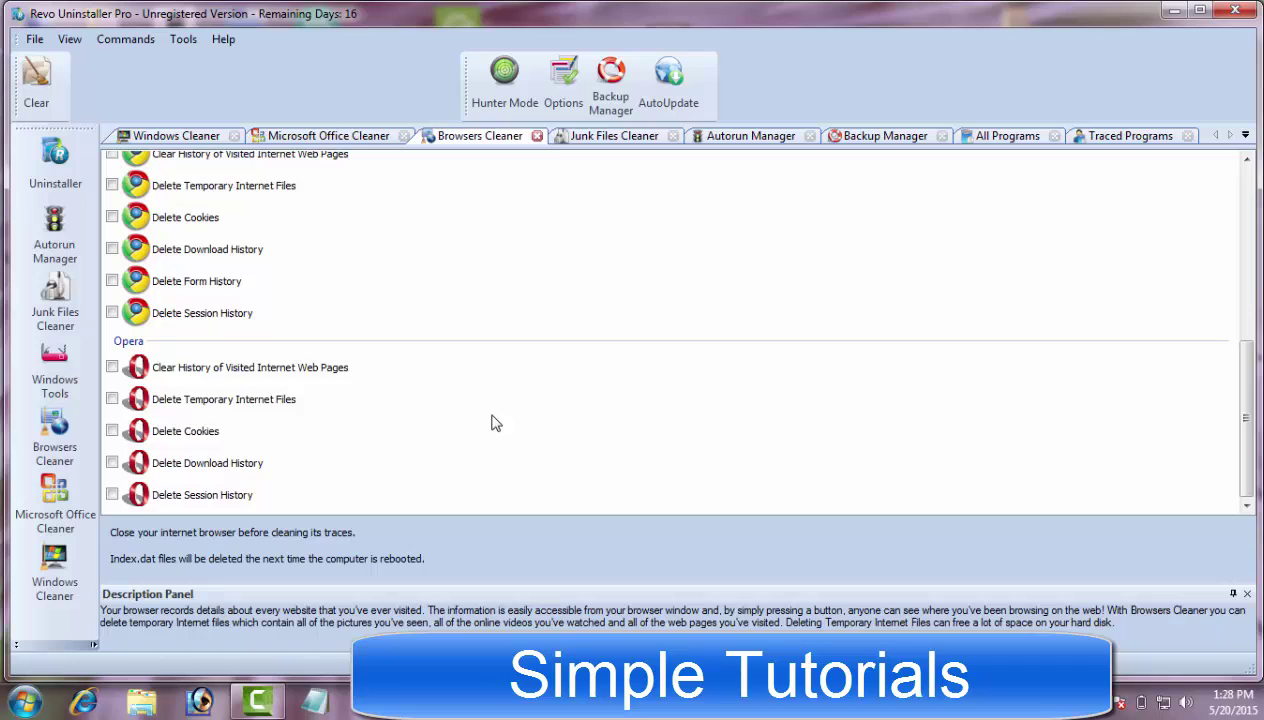
scroll(495, 422, up, 8)
scroll(520, 400, up, 1)
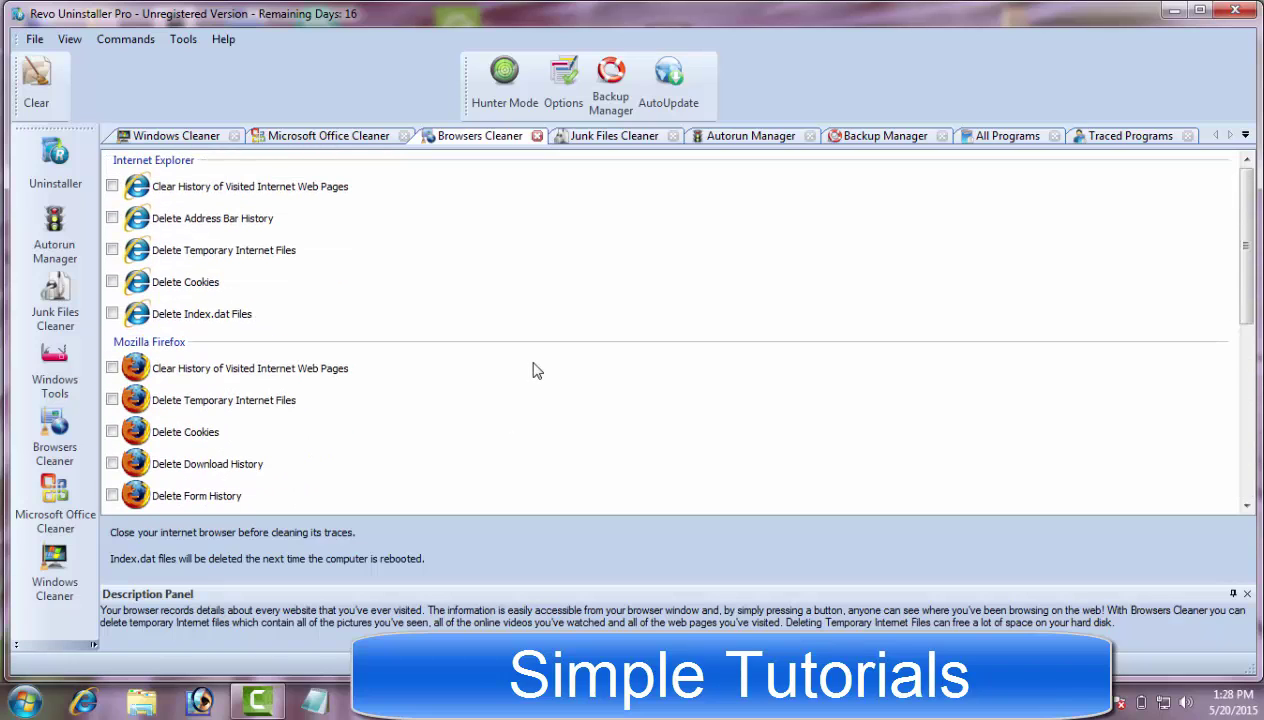
scroll(533, 372, down, 8)
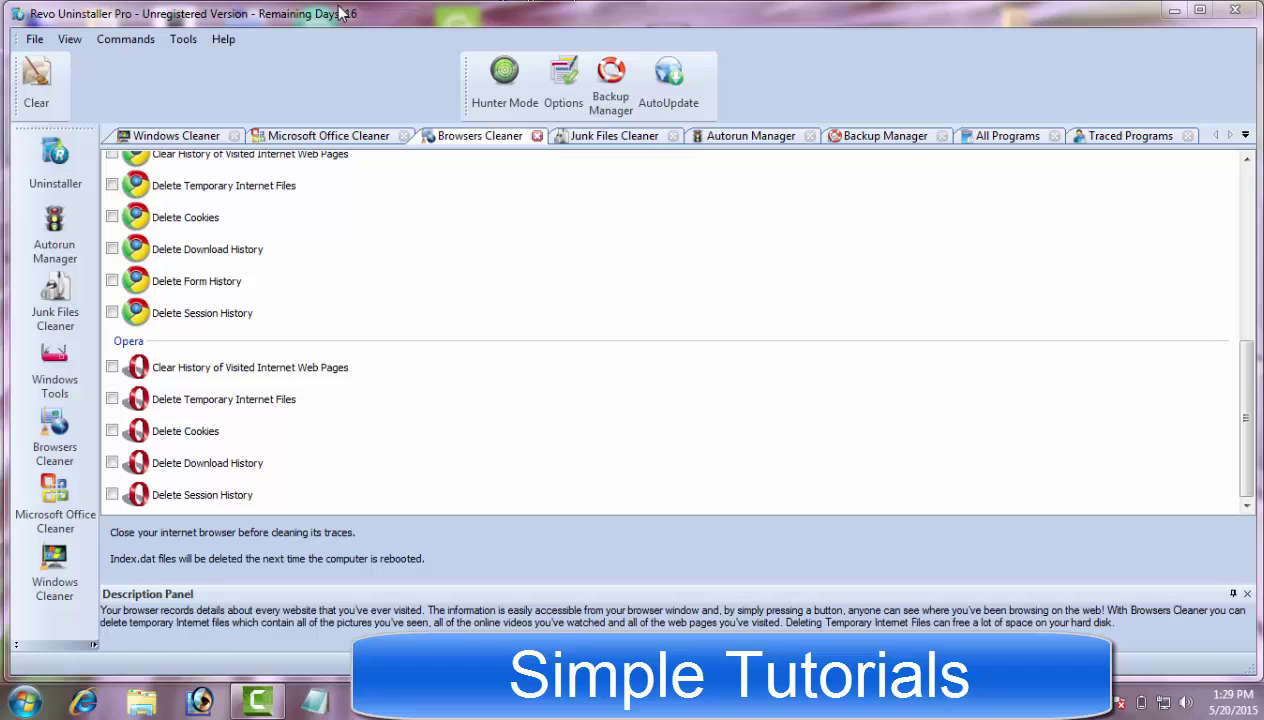
Step: Open Unrecoverable Delete from the Tools menu, showing its empty list of files to erase
click(182, 40)
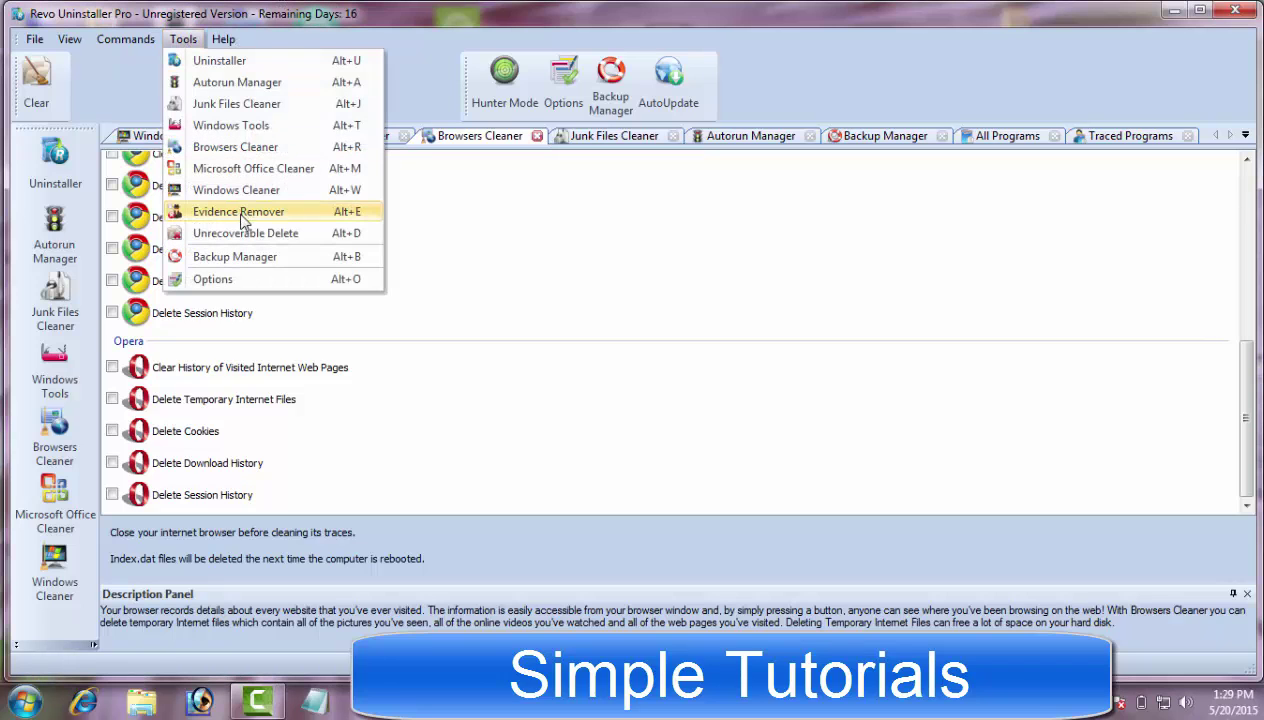
click(296, 234)
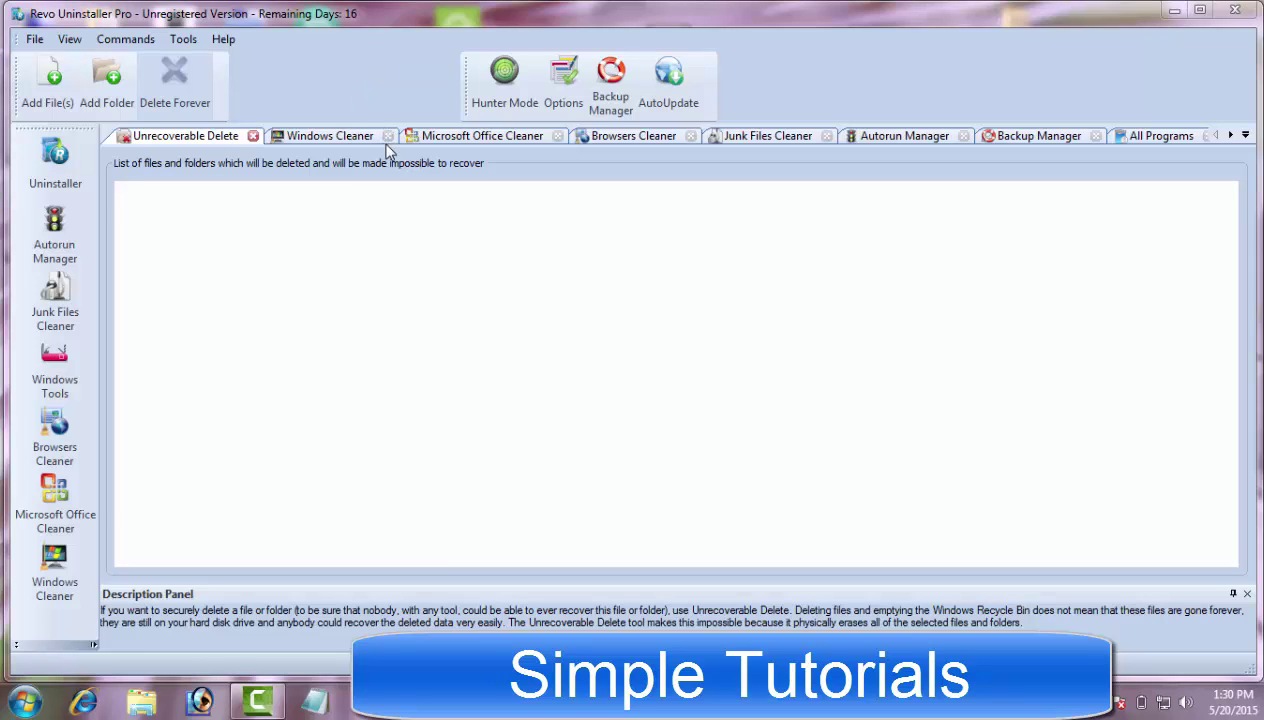
Step: Close the Windows, Office, Browsers and Junk Files cleaner tabs, plus Autorun, Backup Manager and Traced Programs
click(389, 136)
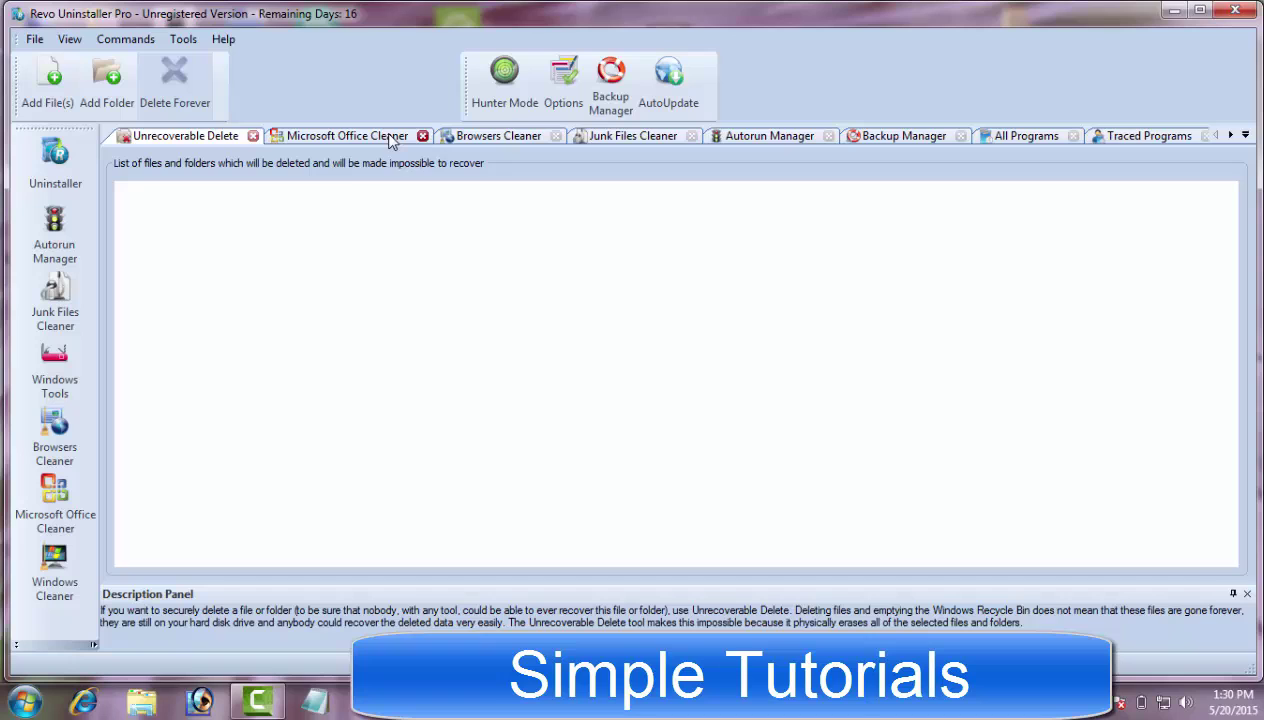
click(422, 137)
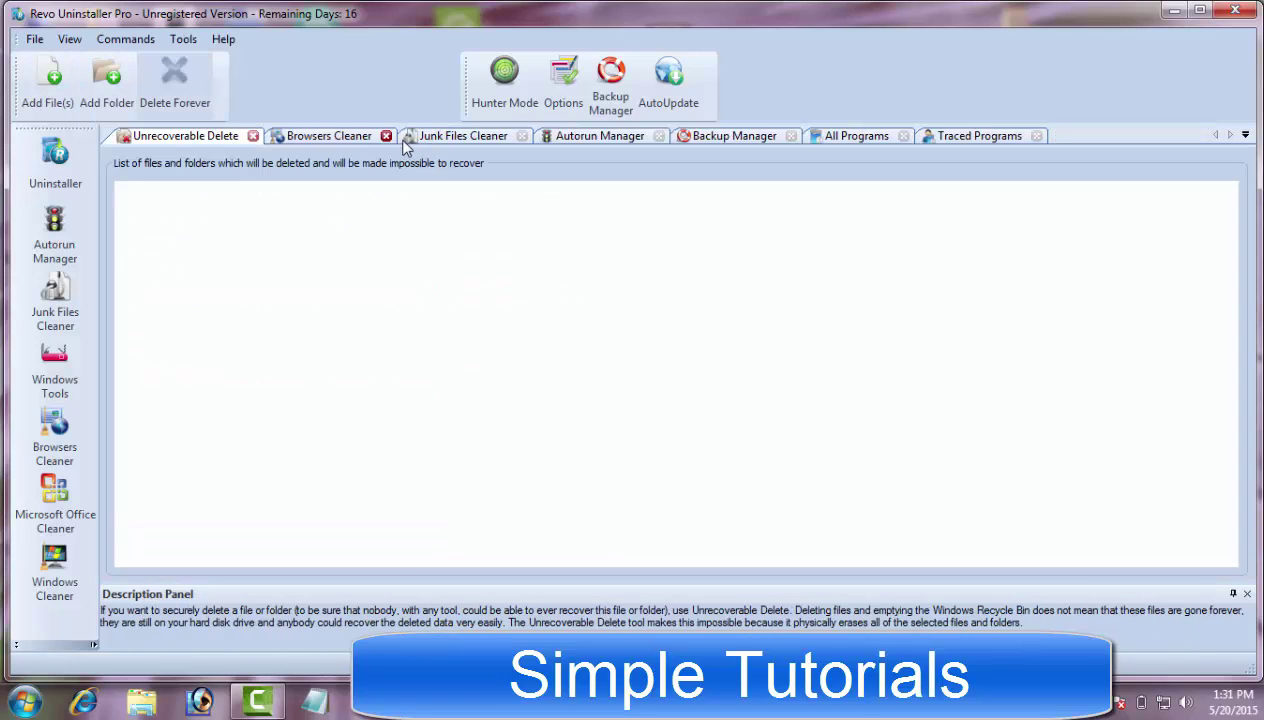
click(387, 136)
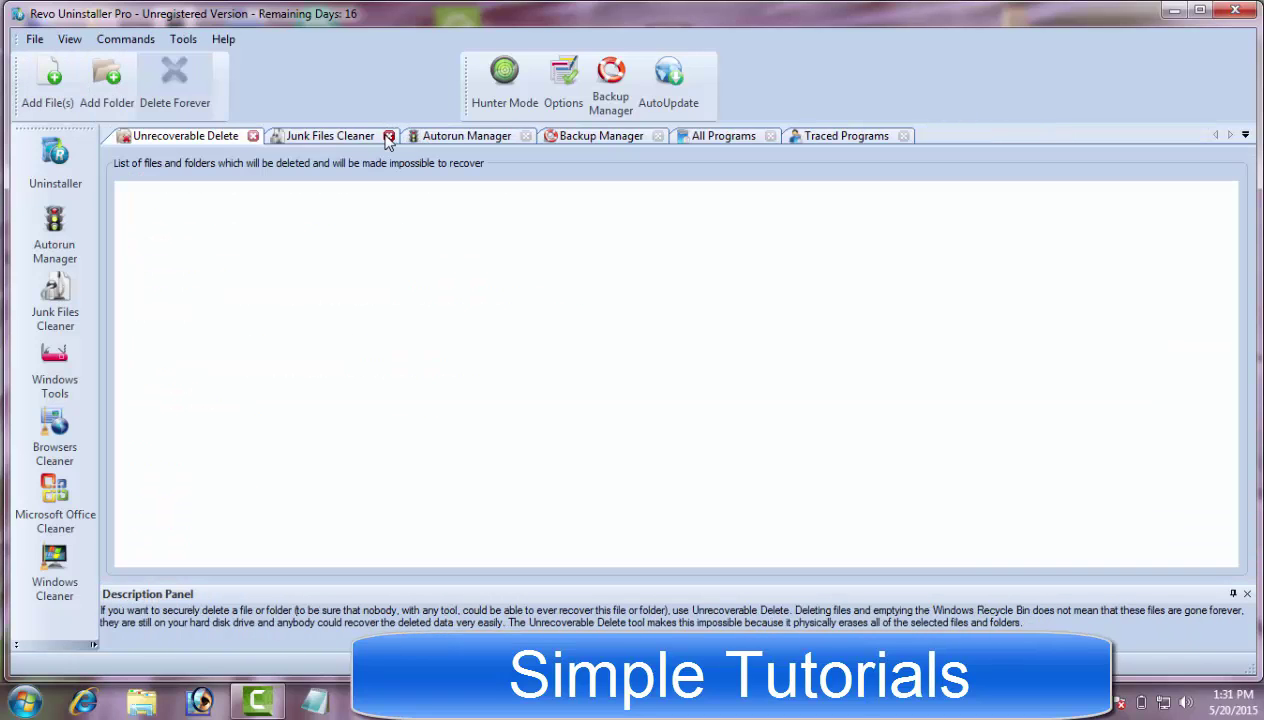
click(389, 136)
click(389, 136)
click(389, 136)
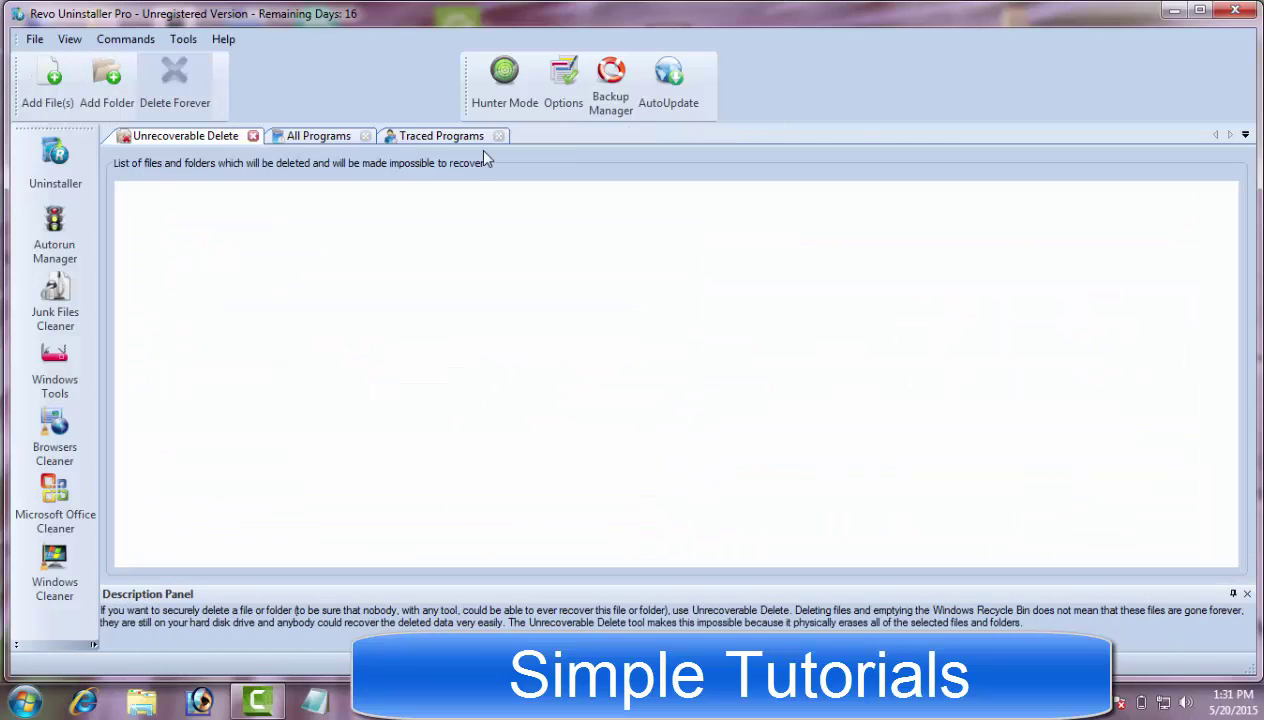
click(498, 136)
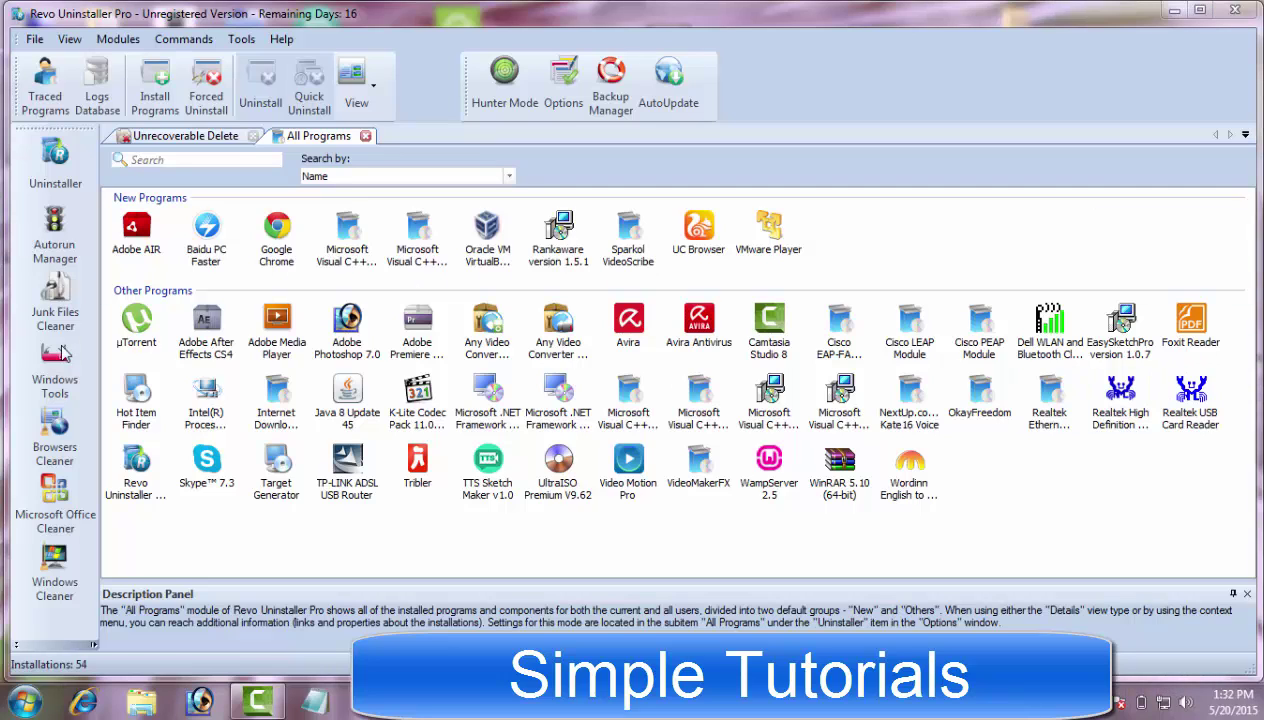
Step: Reopen the Browsers Cleaner and review its Internet Explorer, Firefox, Chrome and Opera options
click(55, 450)
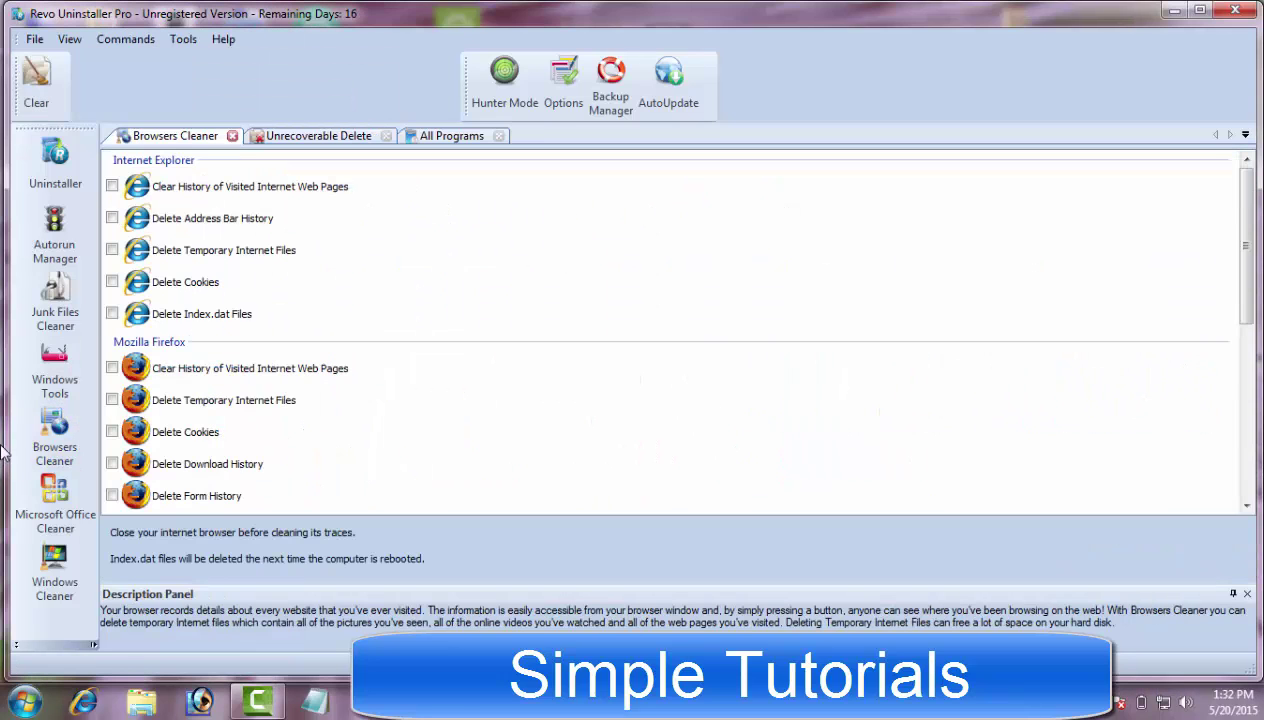
scroll(418, 237, down, 4)
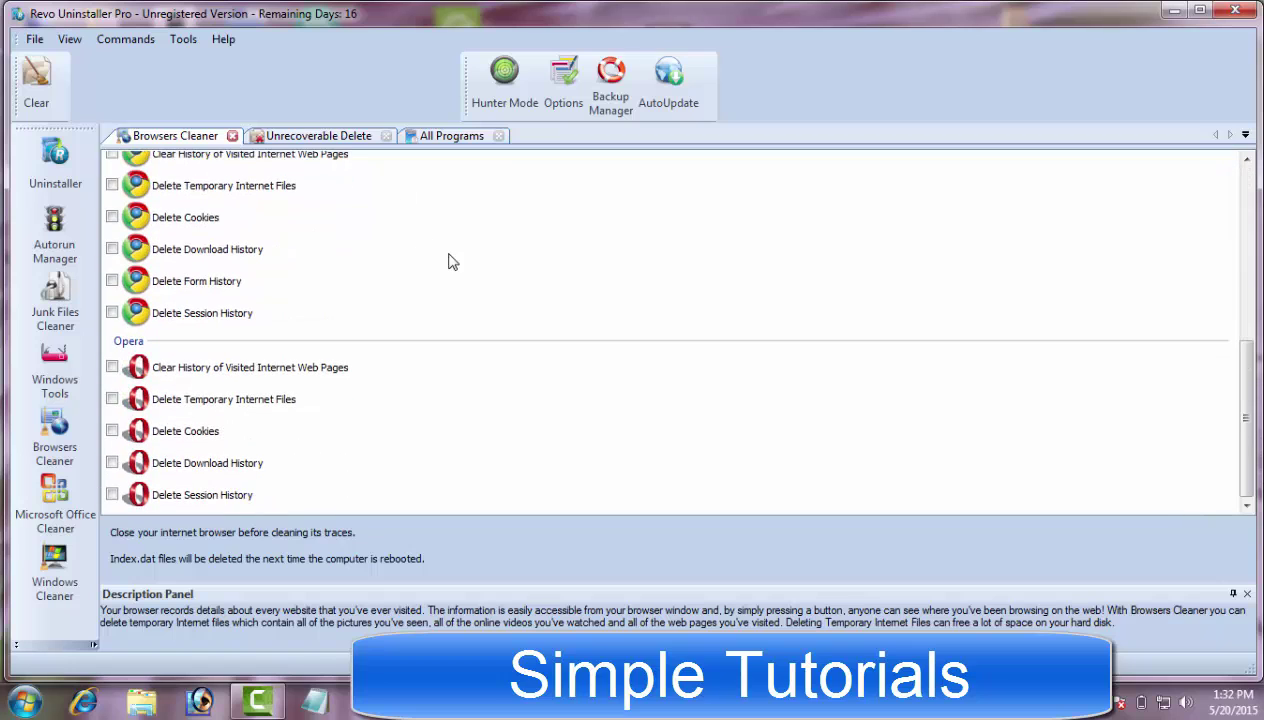
scroll(460, 292, up, 5)
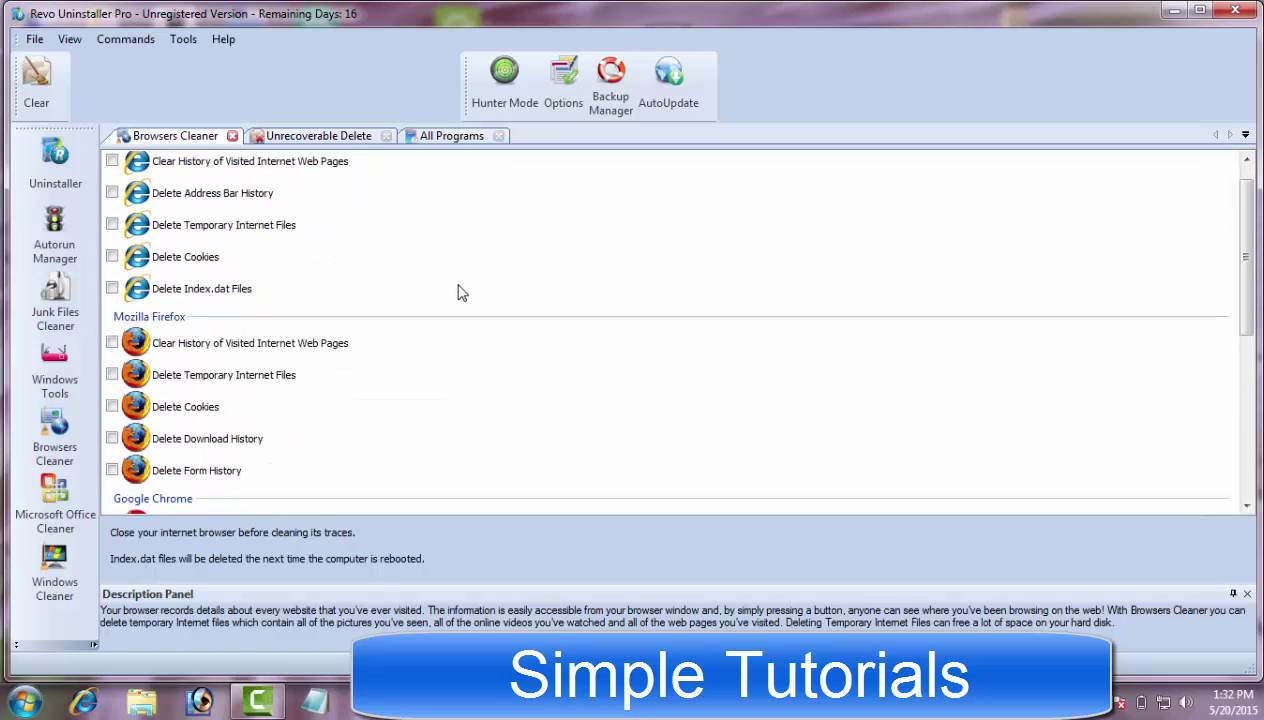
scroll(451, 333, down, 5)
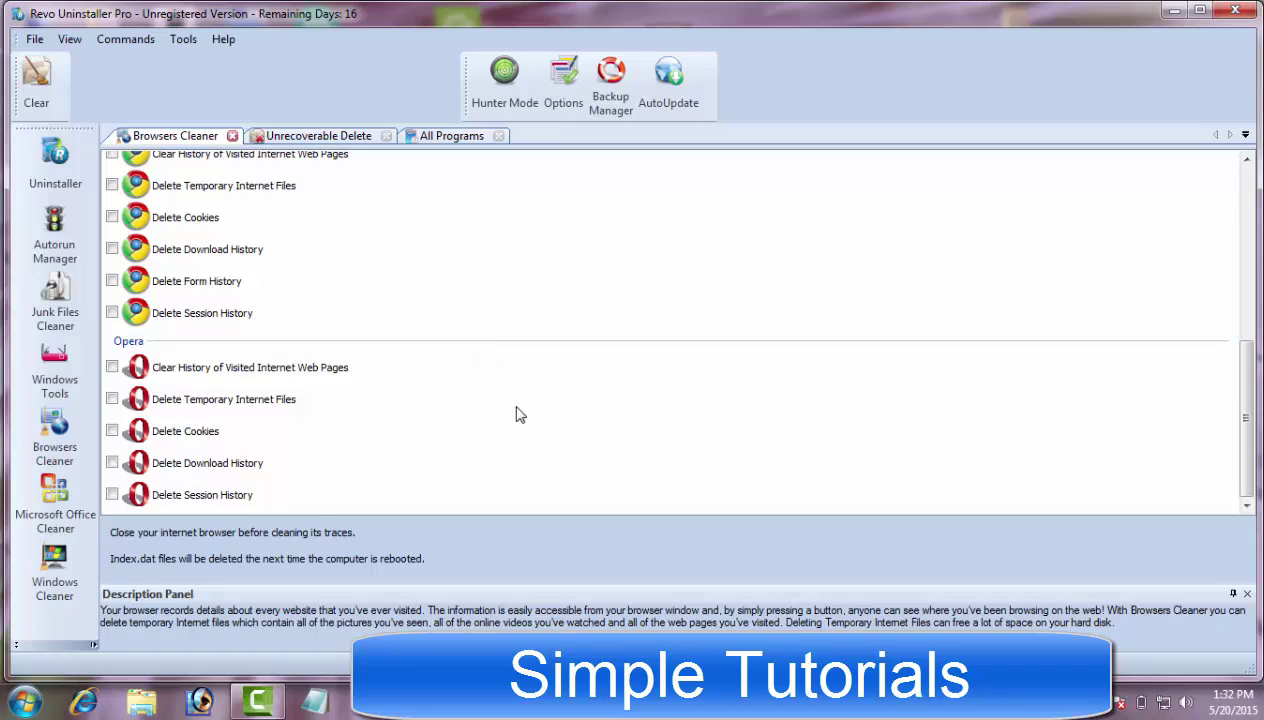
scroll(589, 305, up, 1)
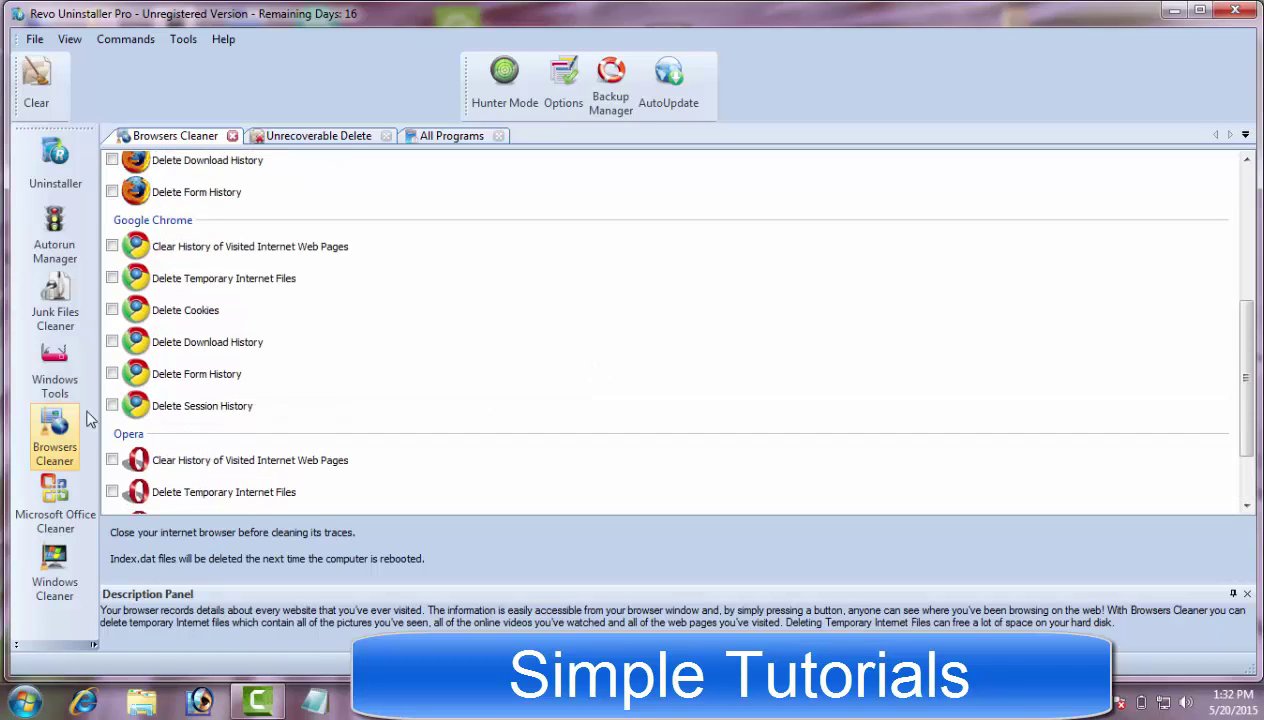
Step: Switch to the Uninstaller's All Programs list showing 54 installations
click(52, 153)
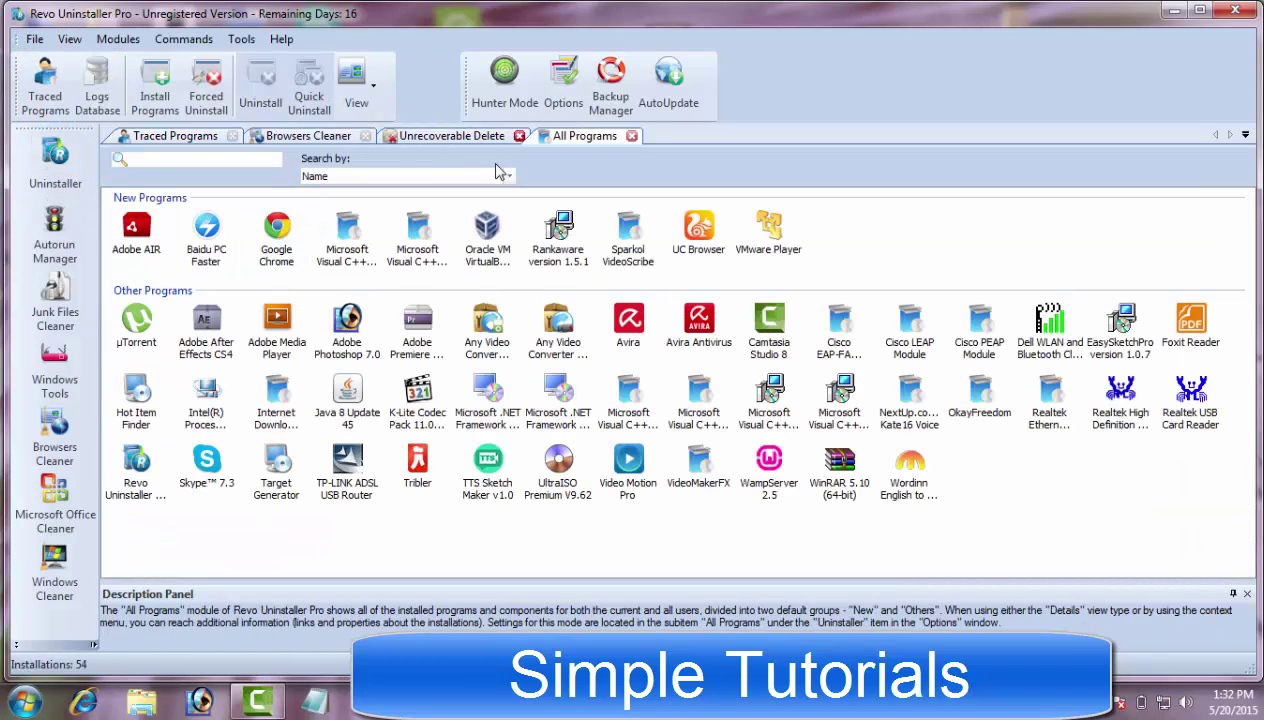